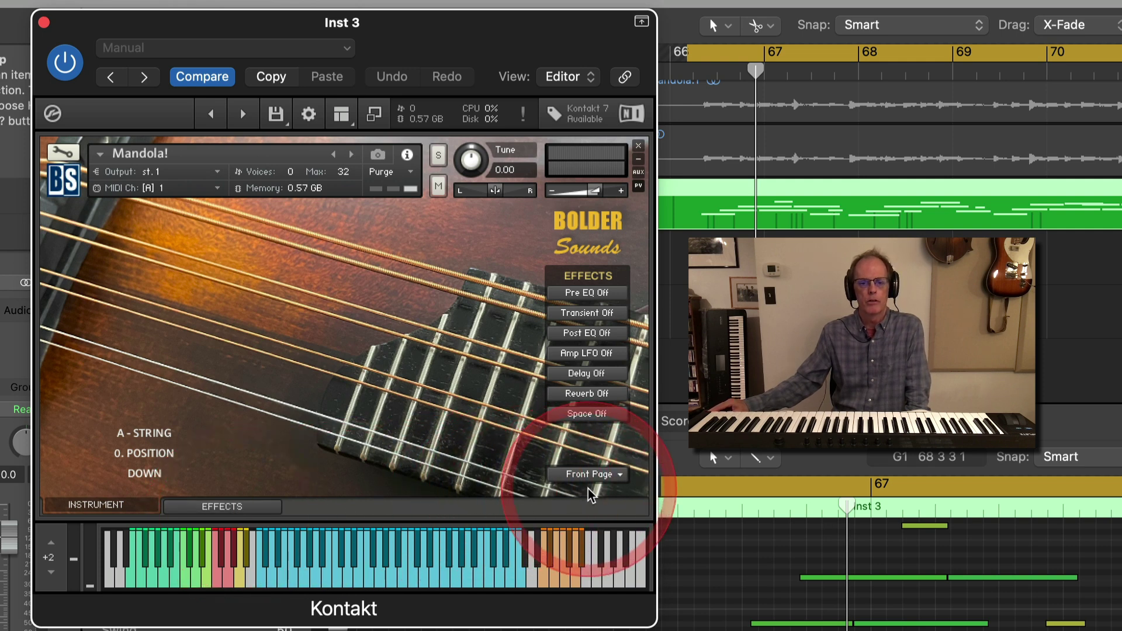
# Open the Mandola instrument's Settings Page and choose Normal as the default articulation mode.
pyautogui.click(597, 476)
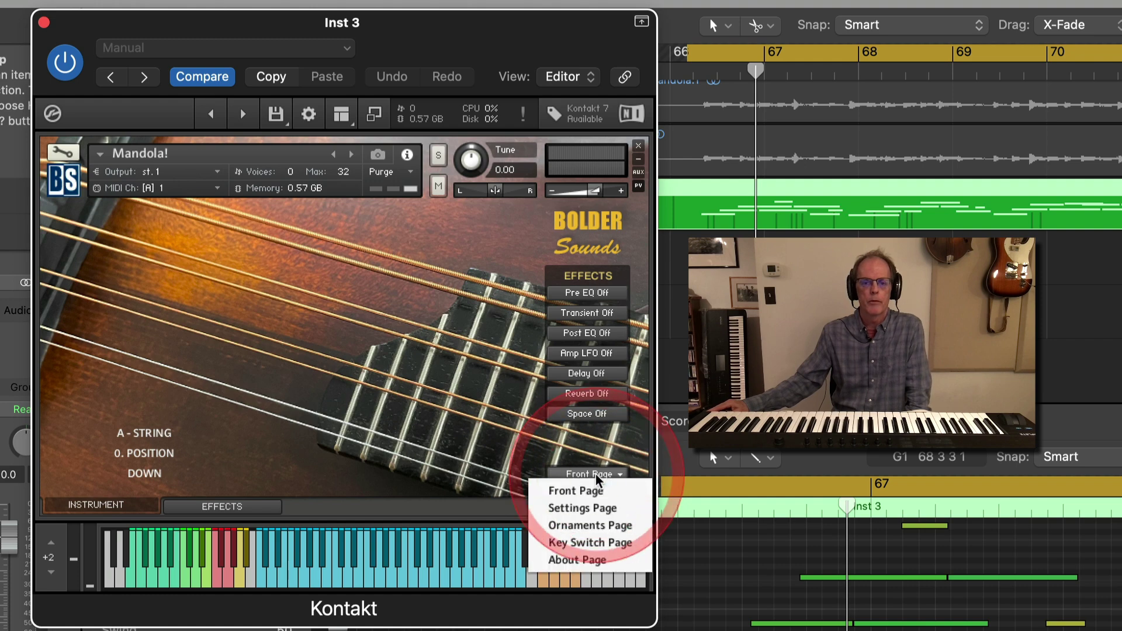
pyautogui.click(582, 508)
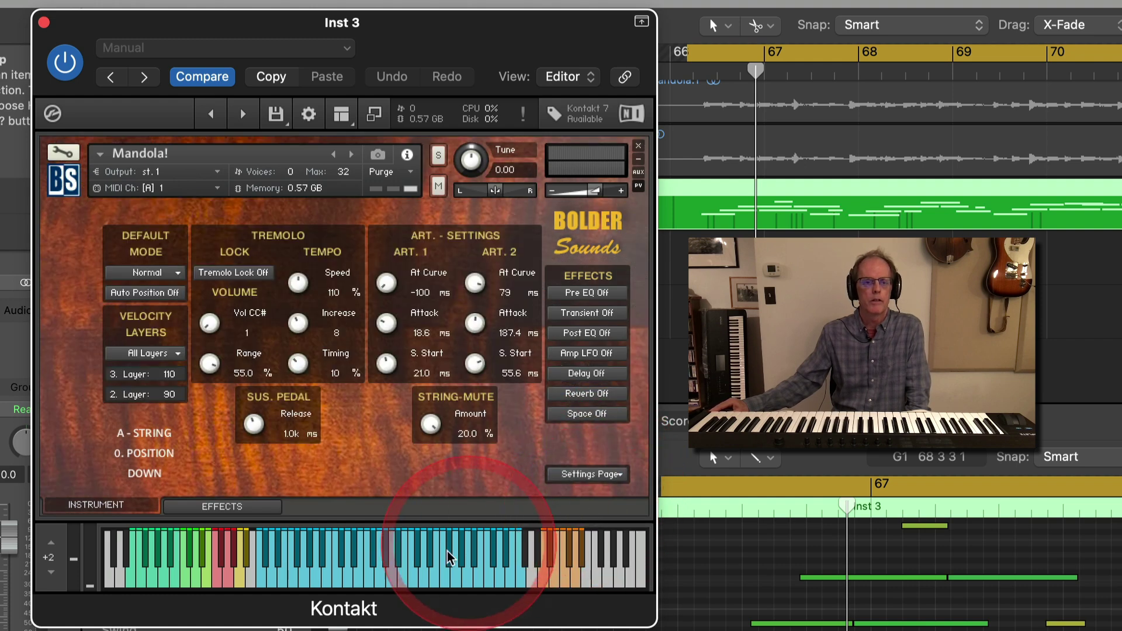
pyautogui.click(98, 533)
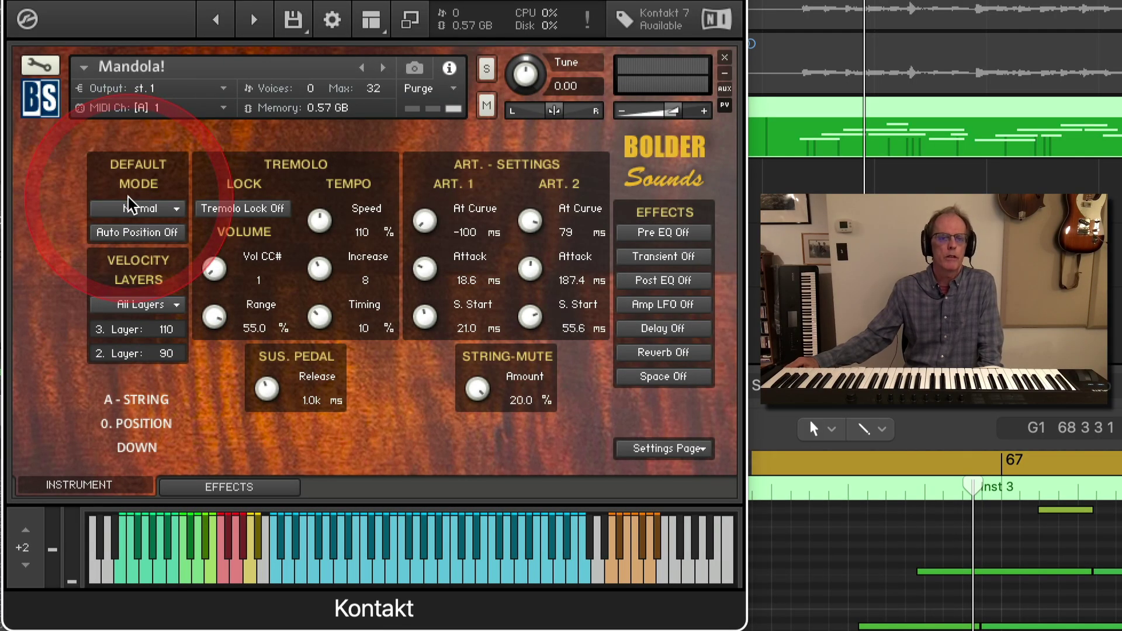
pyautogui.click(132, 209)
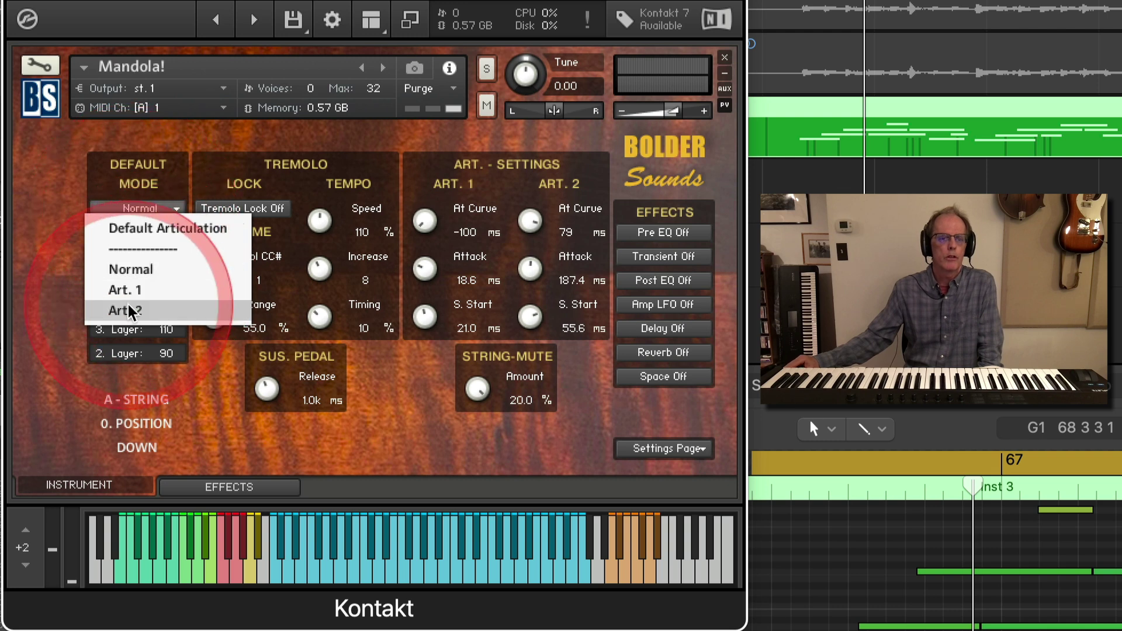
pyautogui.click(143, 269)
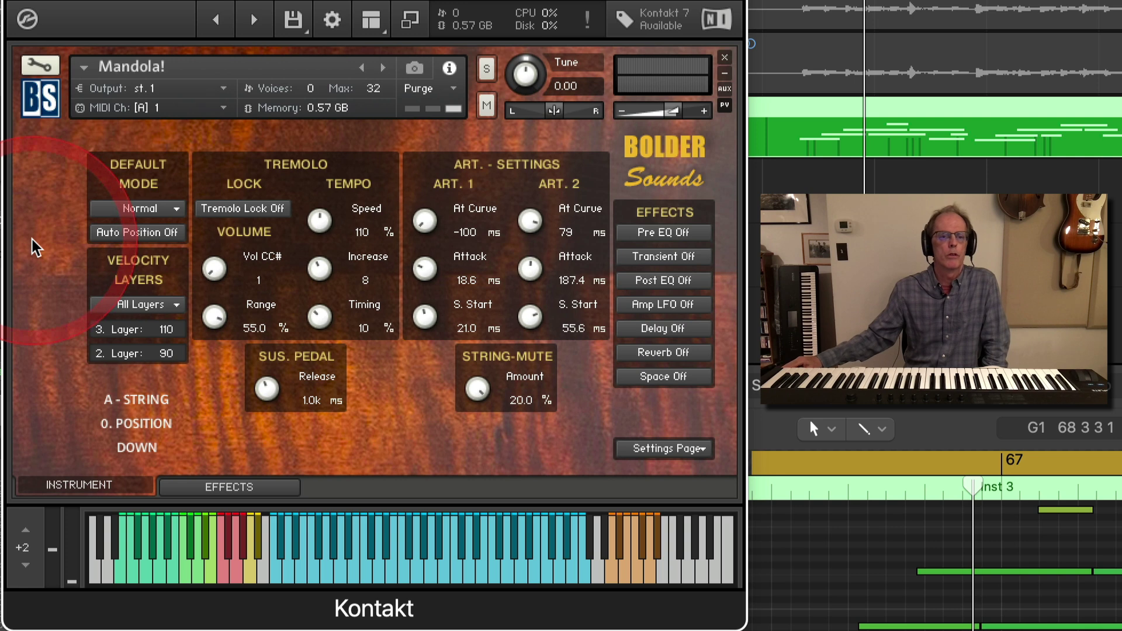
# Set the default mode to Art. 1 and raise the Art. 1 Attack to 96.9 ms.
pyautogui.click(138, 208)
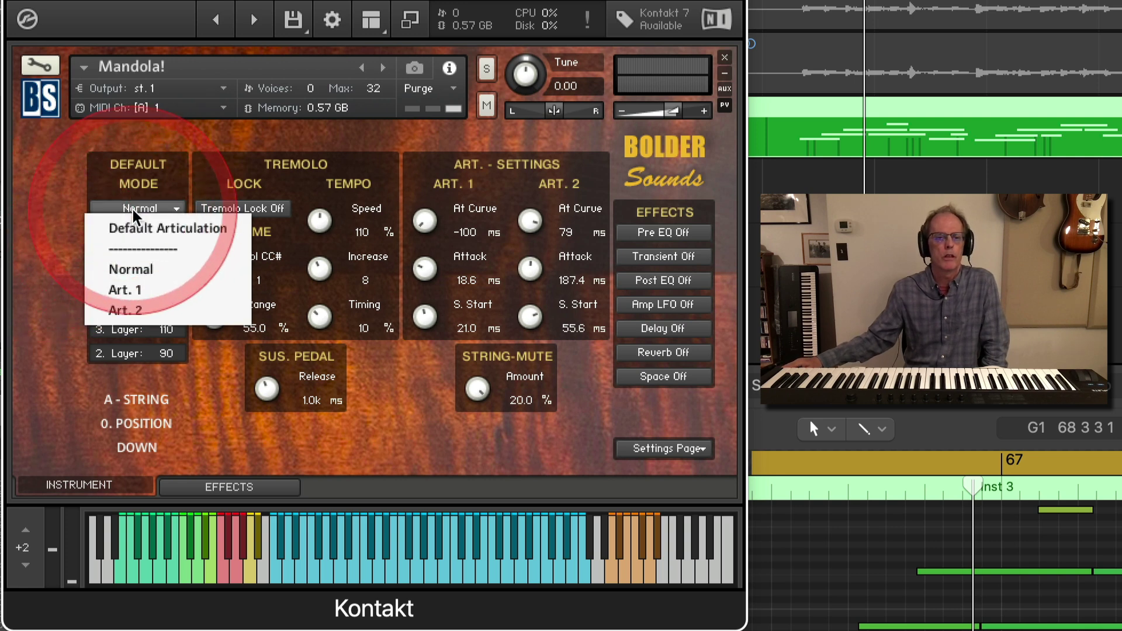
pyautogui.click(125, 289)
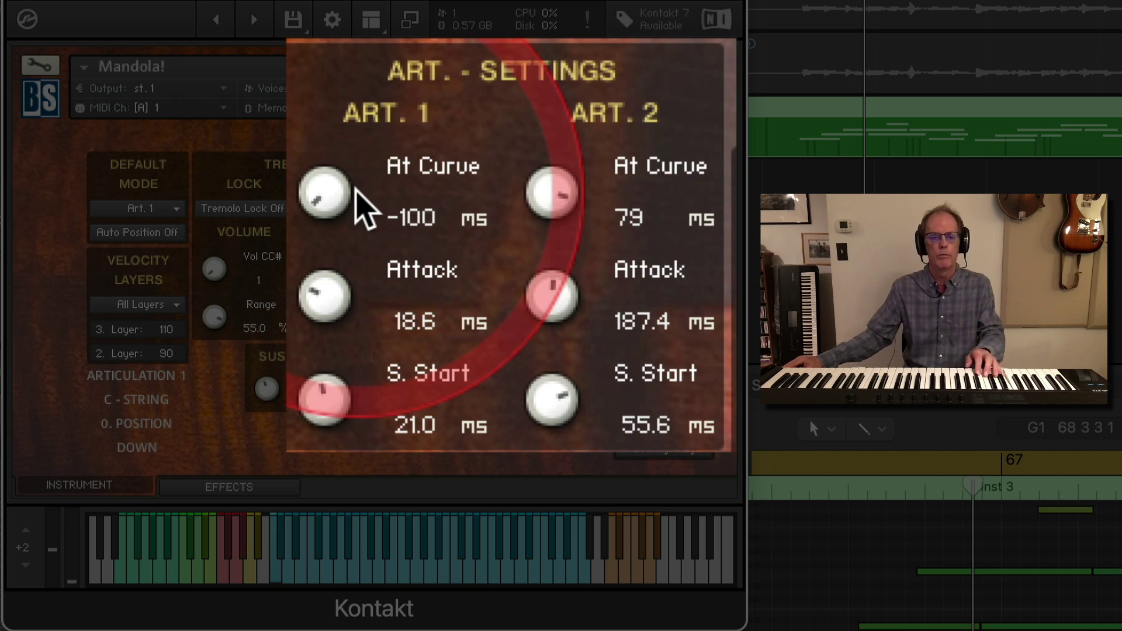
pyautogui.moveTo(334, 295); pyautogui.dragTo(333, 200)
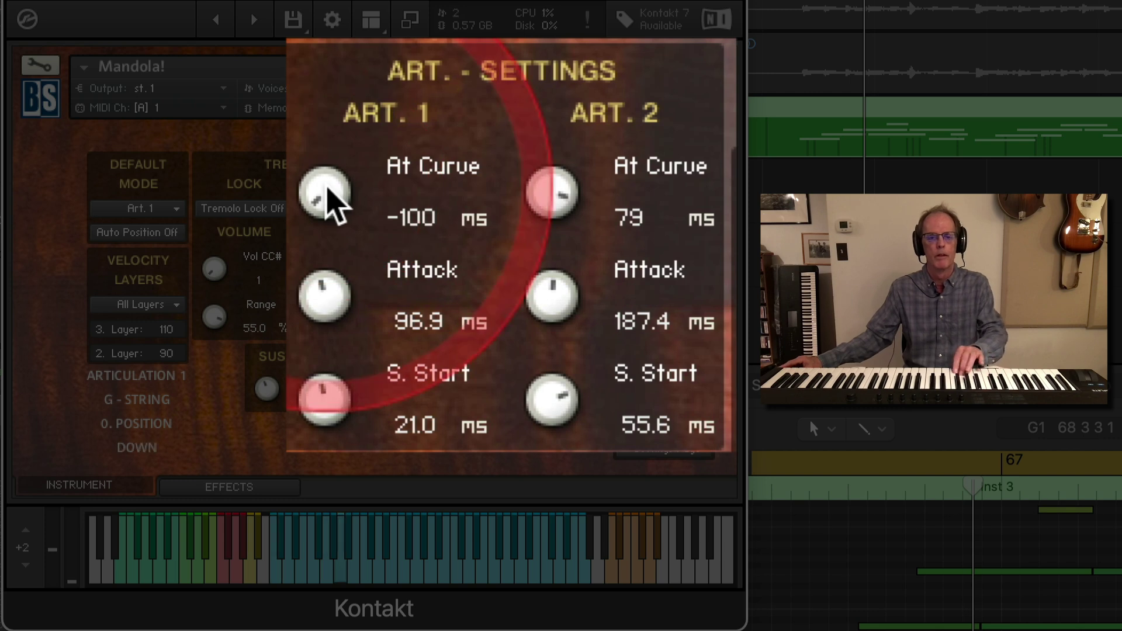
# Lower the Art. 1 Attack to 15.7 ms and return the default mode to Normal.
pyautogui.moveTo(314, 292); pyautogui.dragTo(301, 389)
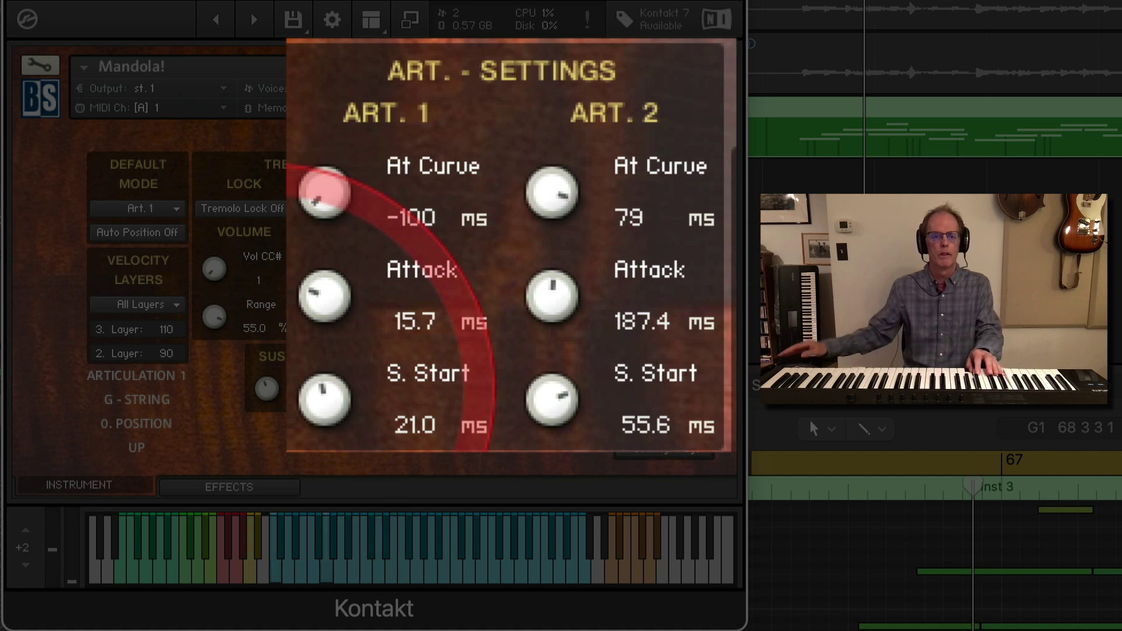
pyautogui.click(169, 212)
pyautogui.click(141, 269)
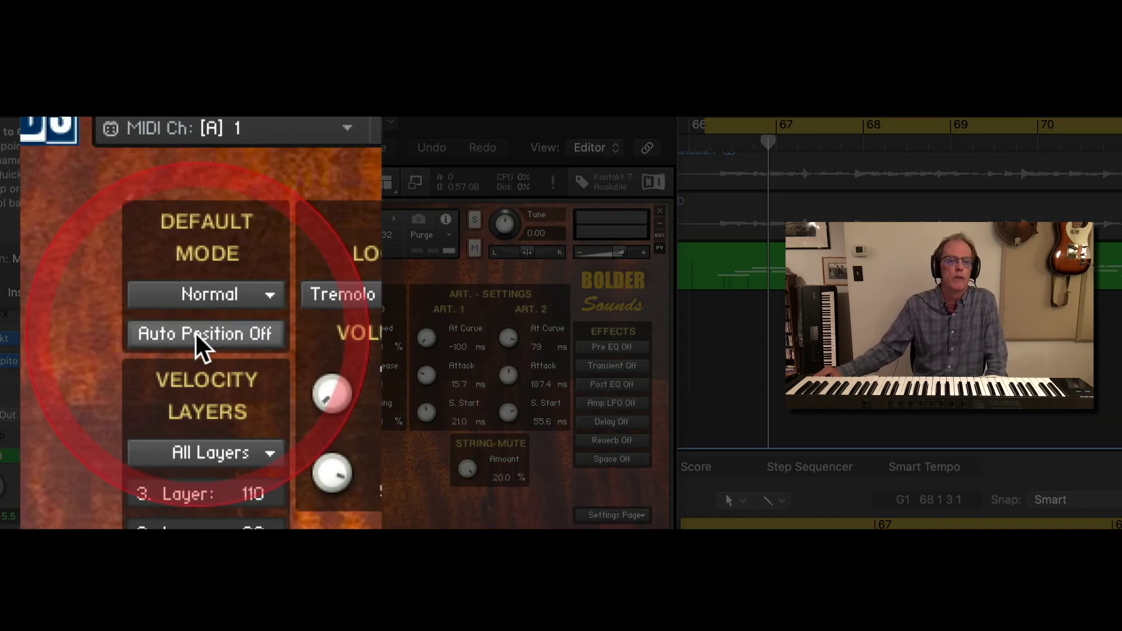
# Turn Auto Position on, and switch it back off.
pyautogui.click(196, 336)
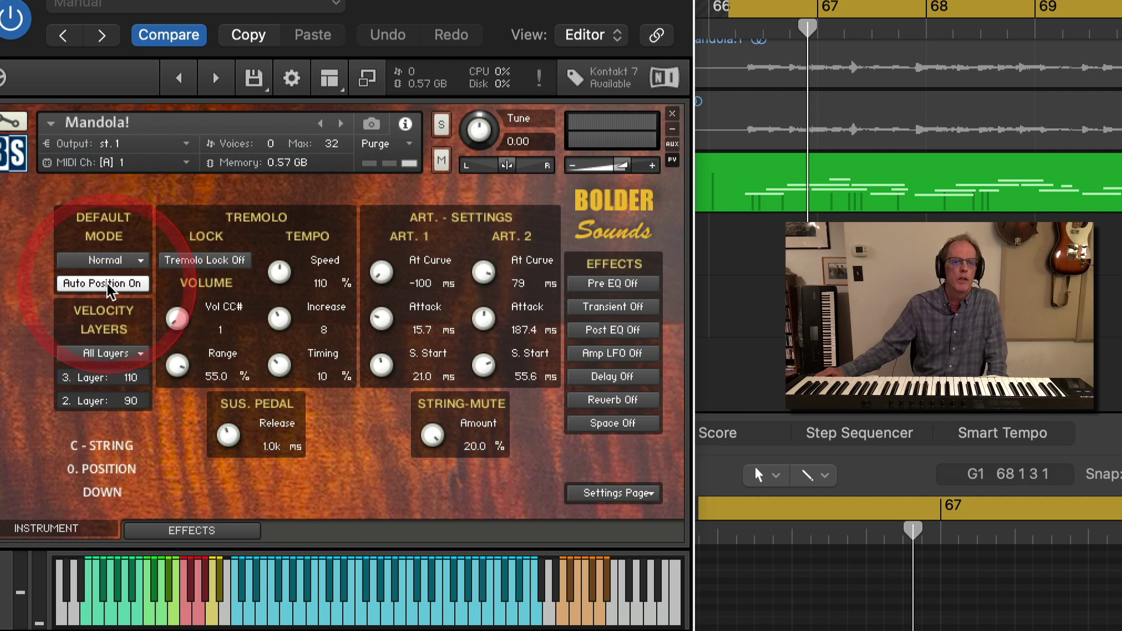
pyautogui.click(108, 285)
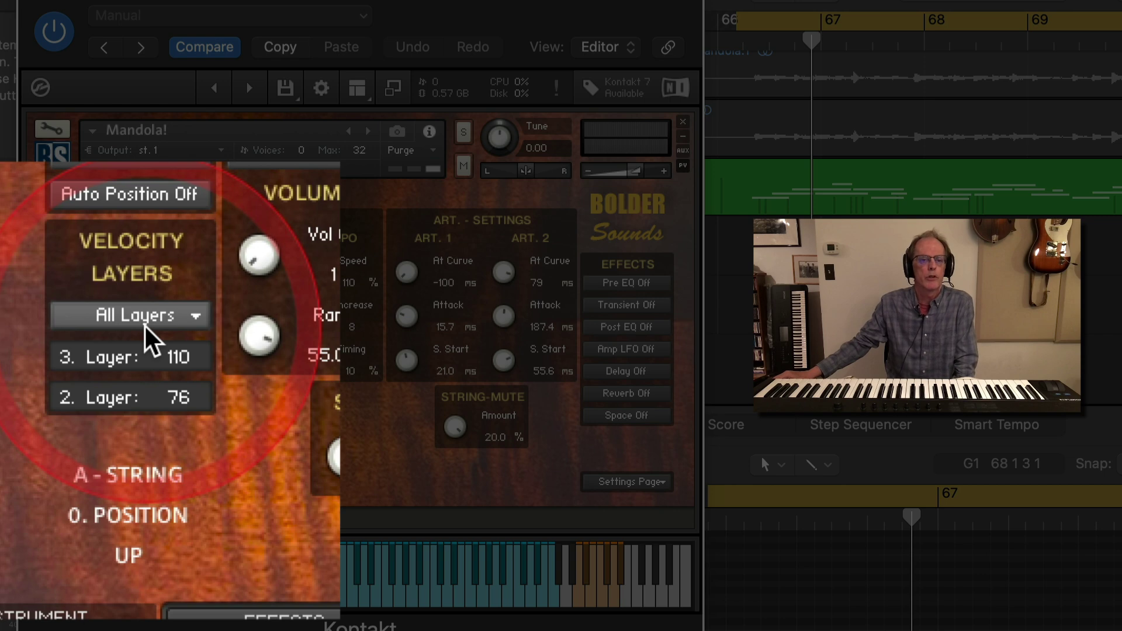
# Select All Layers for the velocity layers and lower the Layer 2 velocity threshold to 60.
pyautogui.click(144, 326)
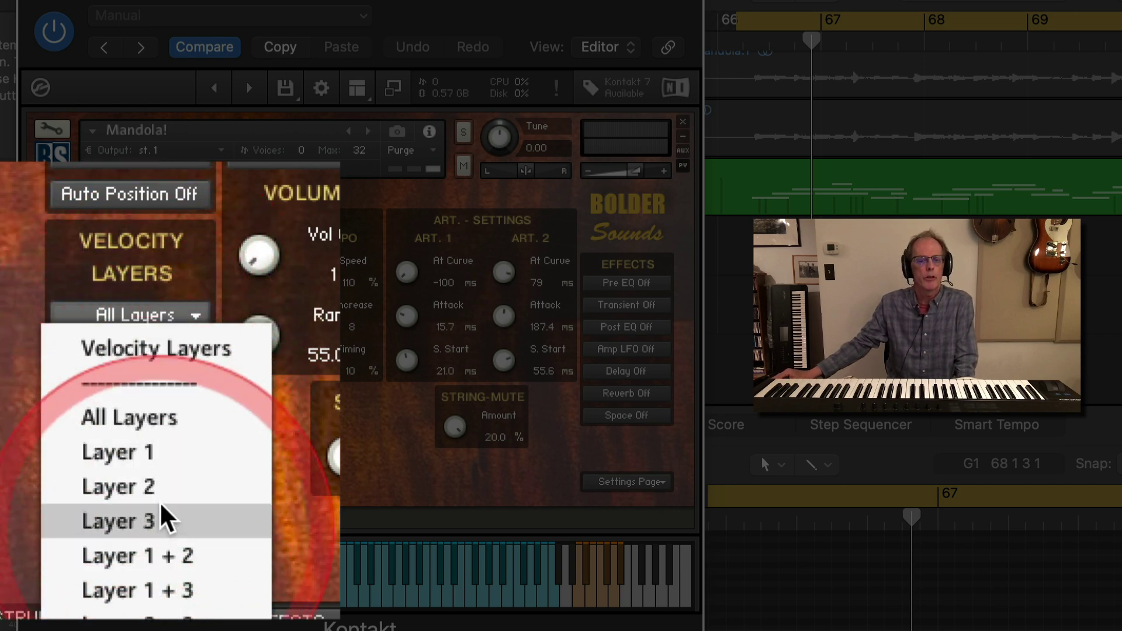
pyautogui.click(164, 434)
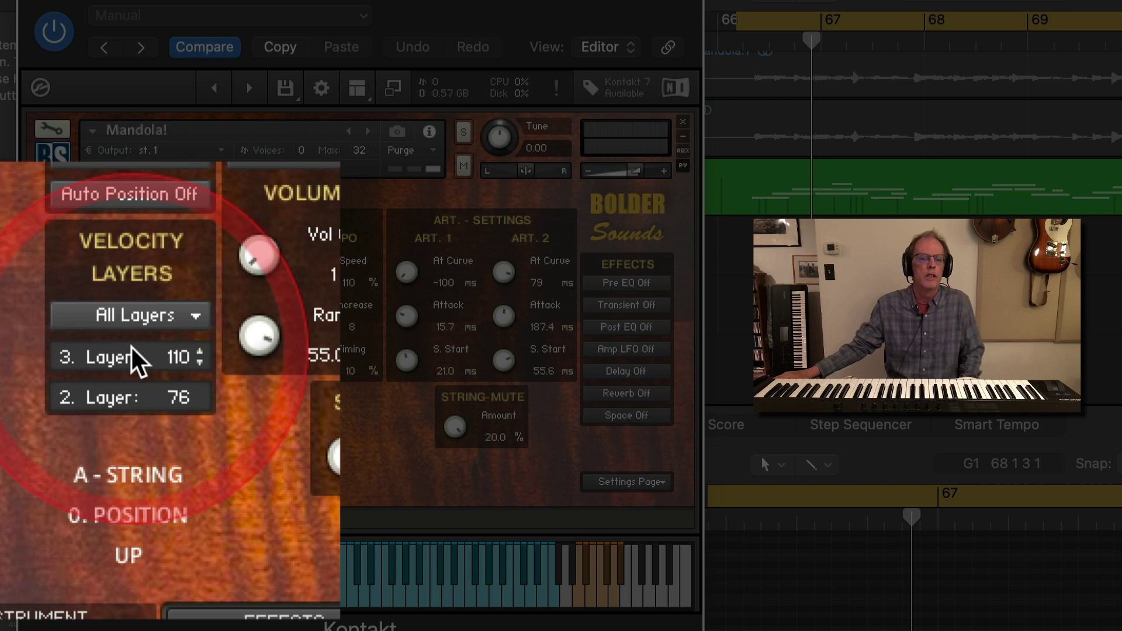
pyautogui.click(197, 404)
pyautogui.click(197, 405)
pyautogui.click(196, 405)
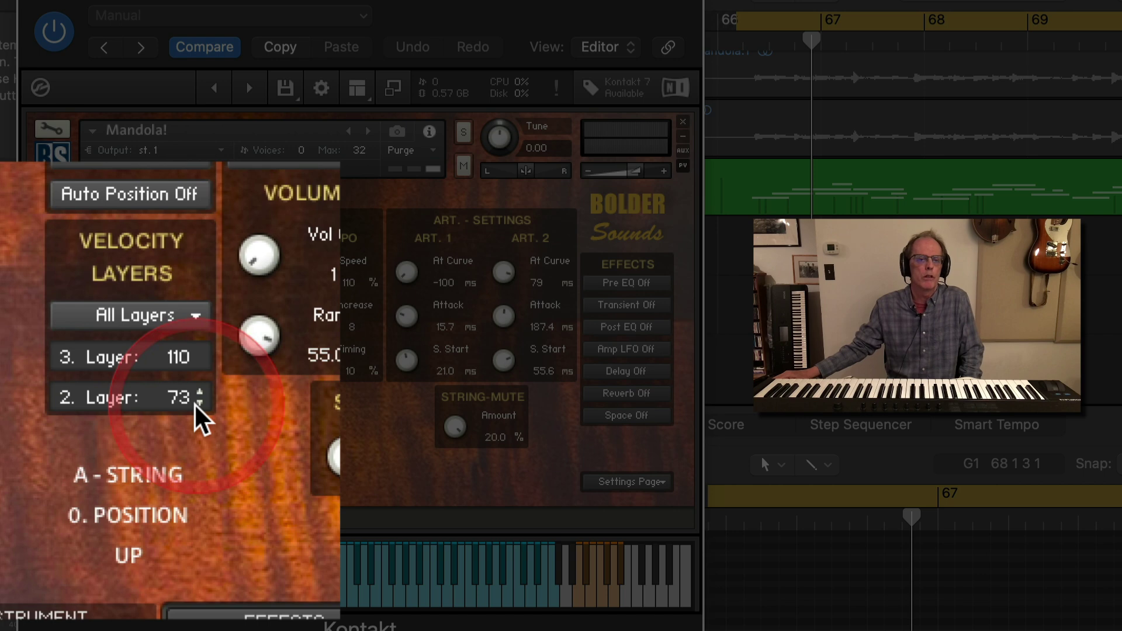
pyautogui.click(198, 404)
pyautogui.click(197, 405)
pyautogui.click(198, 404)
pyautogui.click(198, 405)
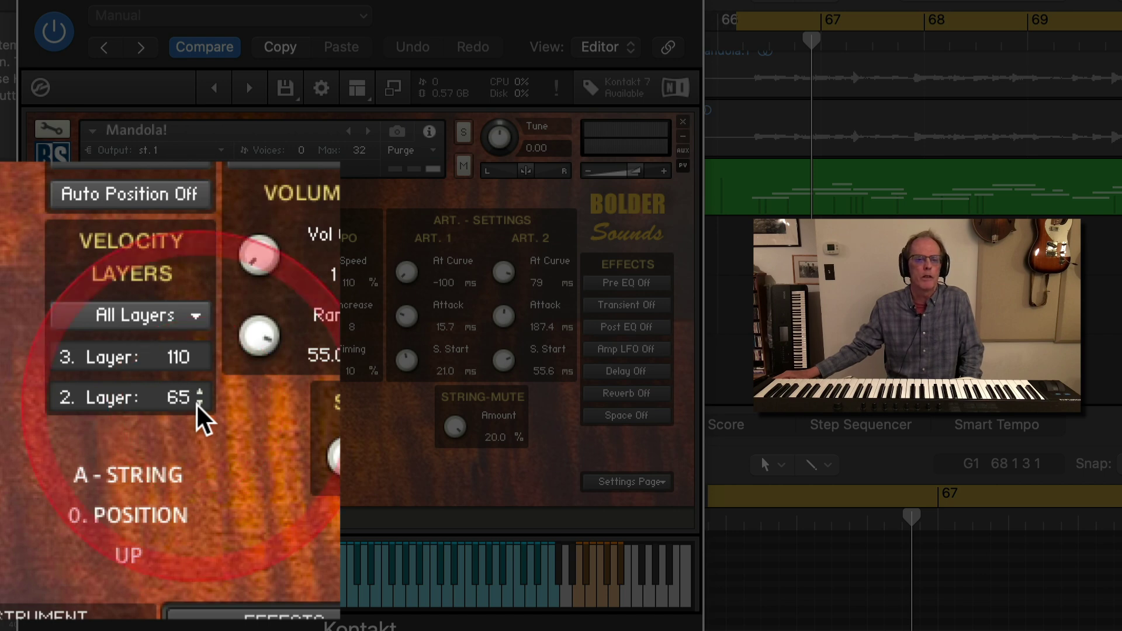
pyautogui.click(198, 404)
pyautogui.click(197, 404)
pyautogui.click(198, 405)
pyautogui.click(197, 404)
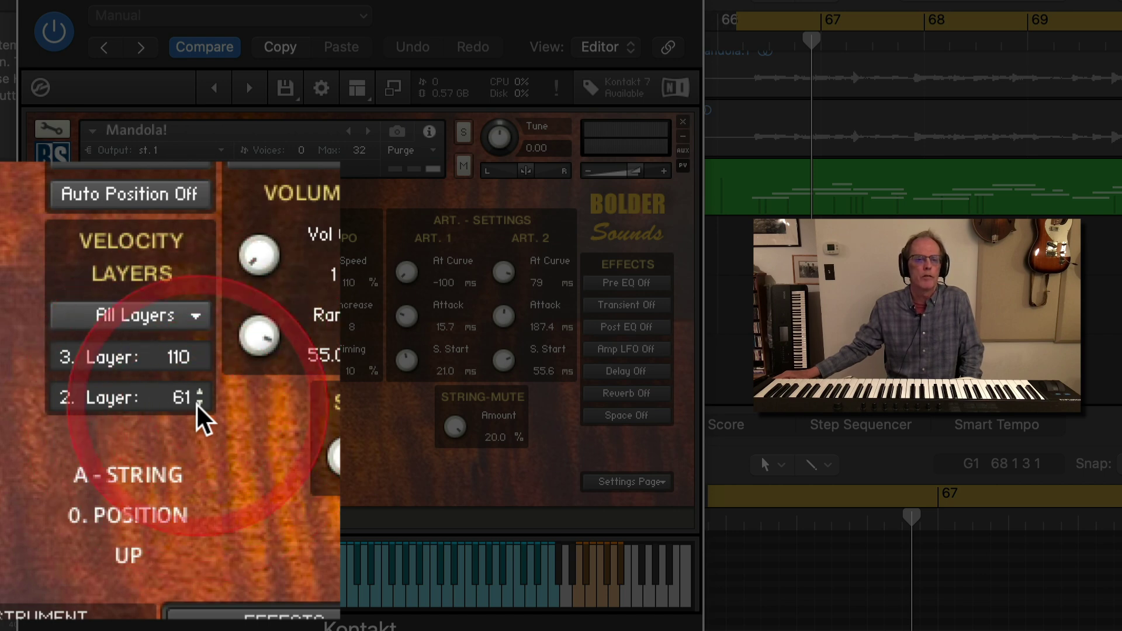
pyautogui.click(204, 409)
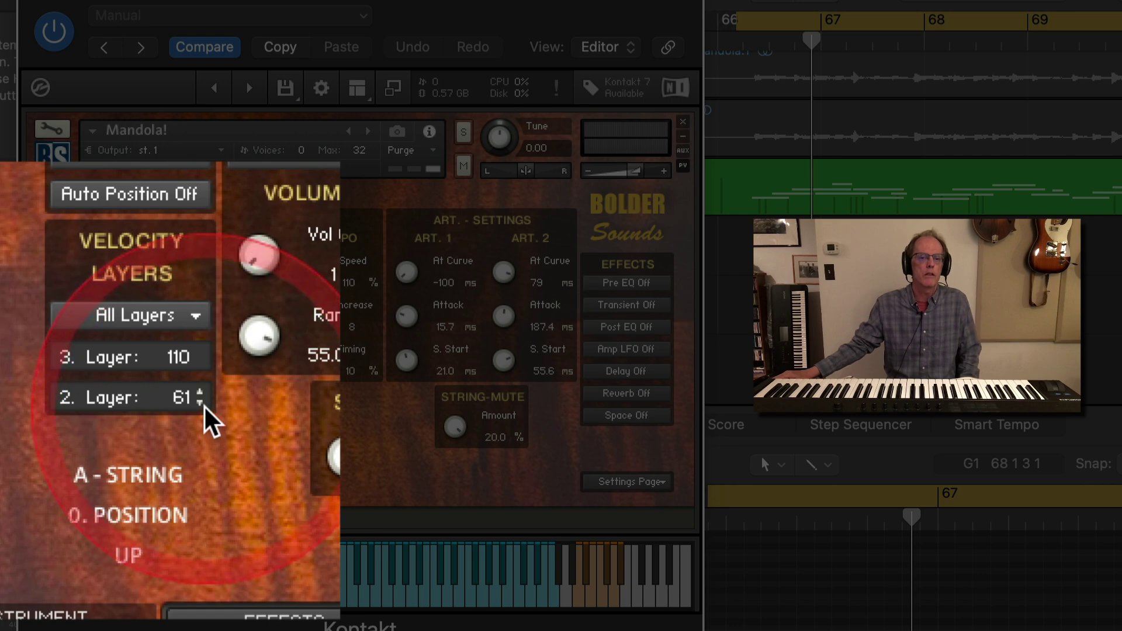
pyautogui.click(204, 409)
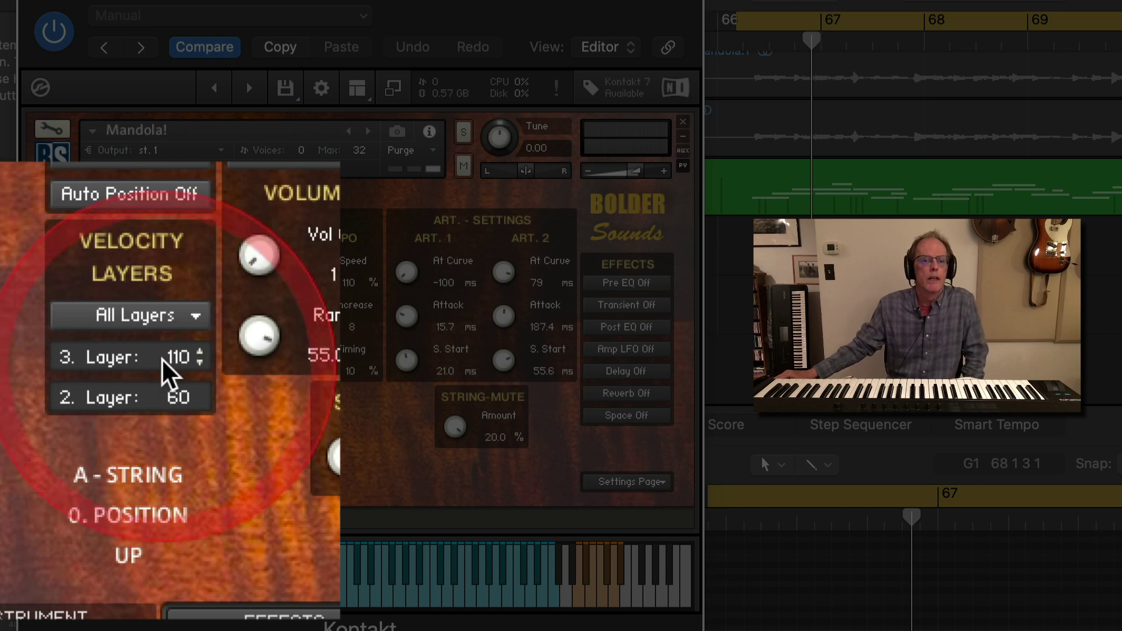
# Audition velocity Layer 1 on its own and switch the velocity layer selection to Layer 3.
pyautogui.click(193, 328)
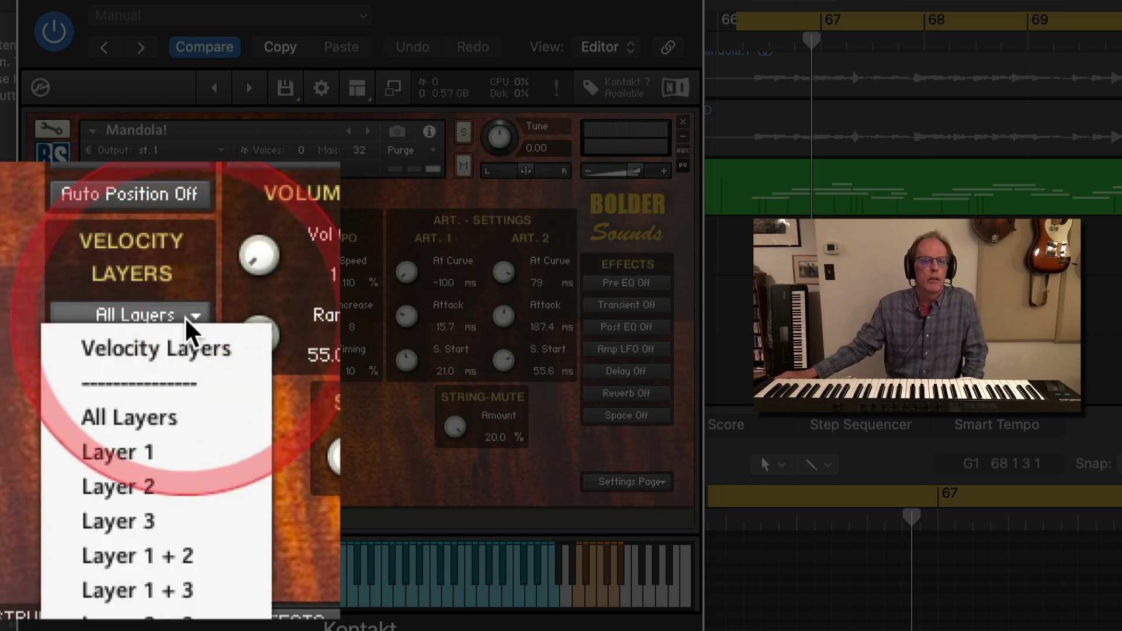
pyautogui.click(128, 454)
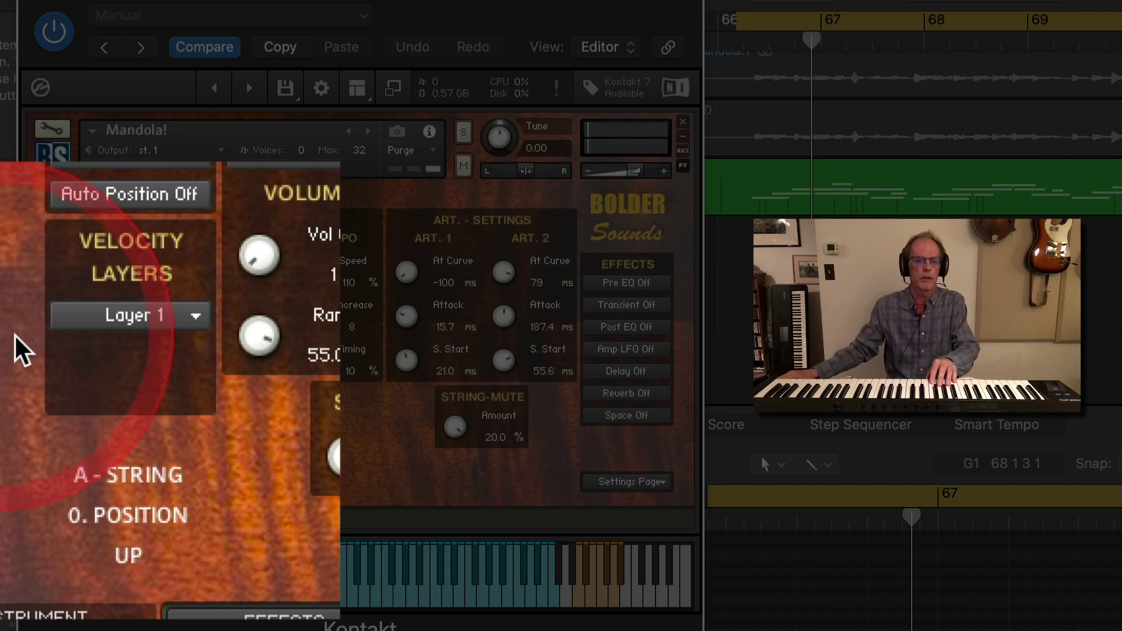
pyautogui.click(134, 320)
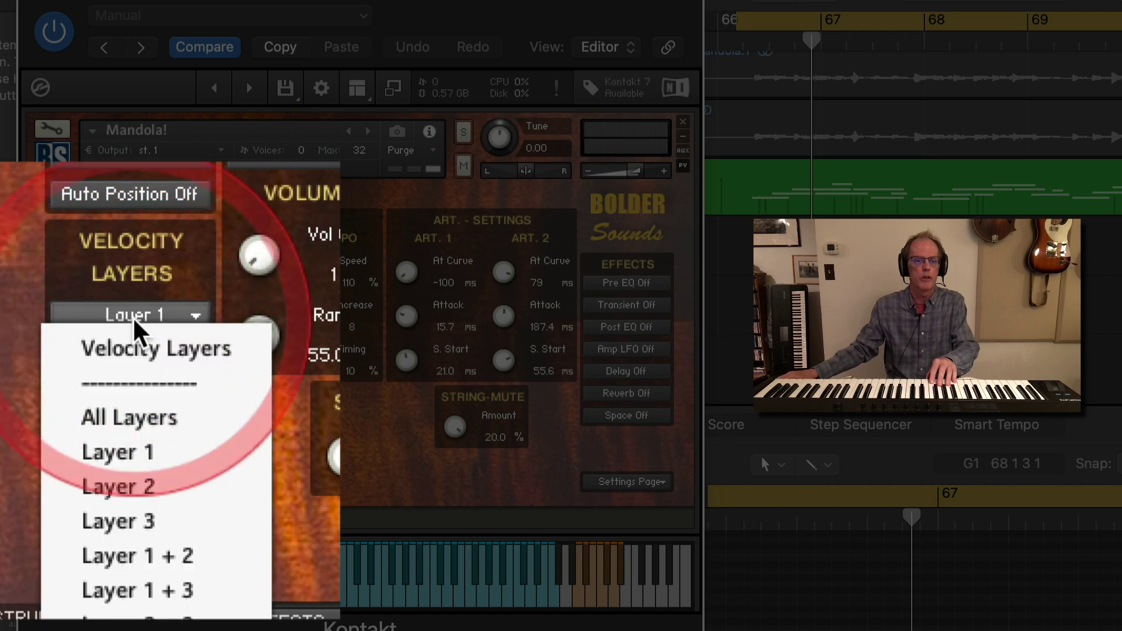
pyautogui.click(135, 522)
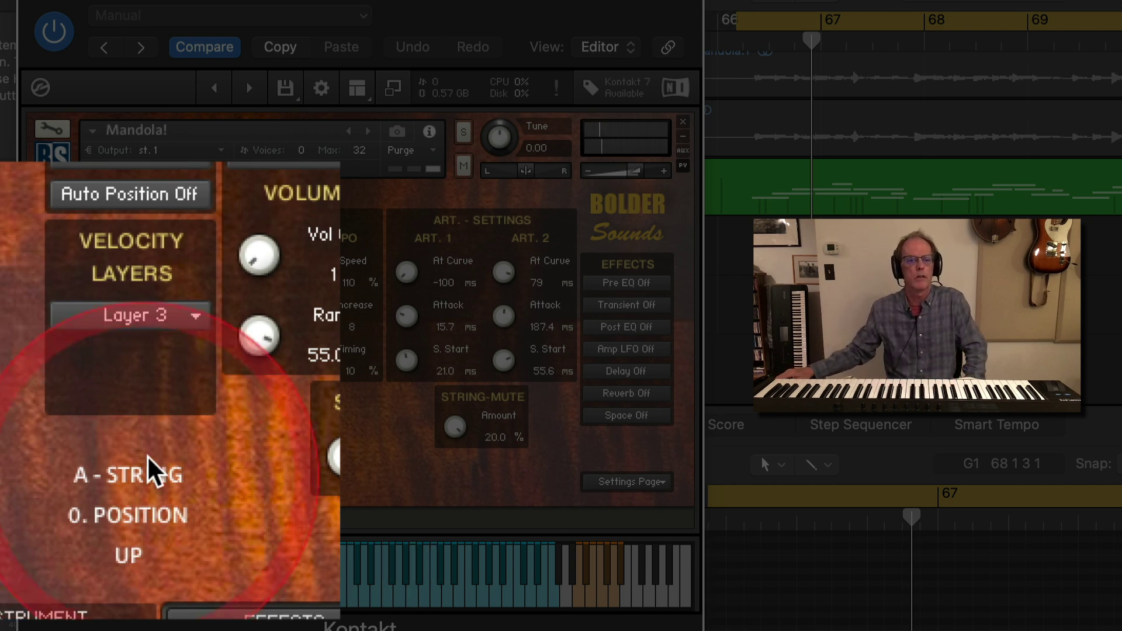
pyautogui.click(156, 319)
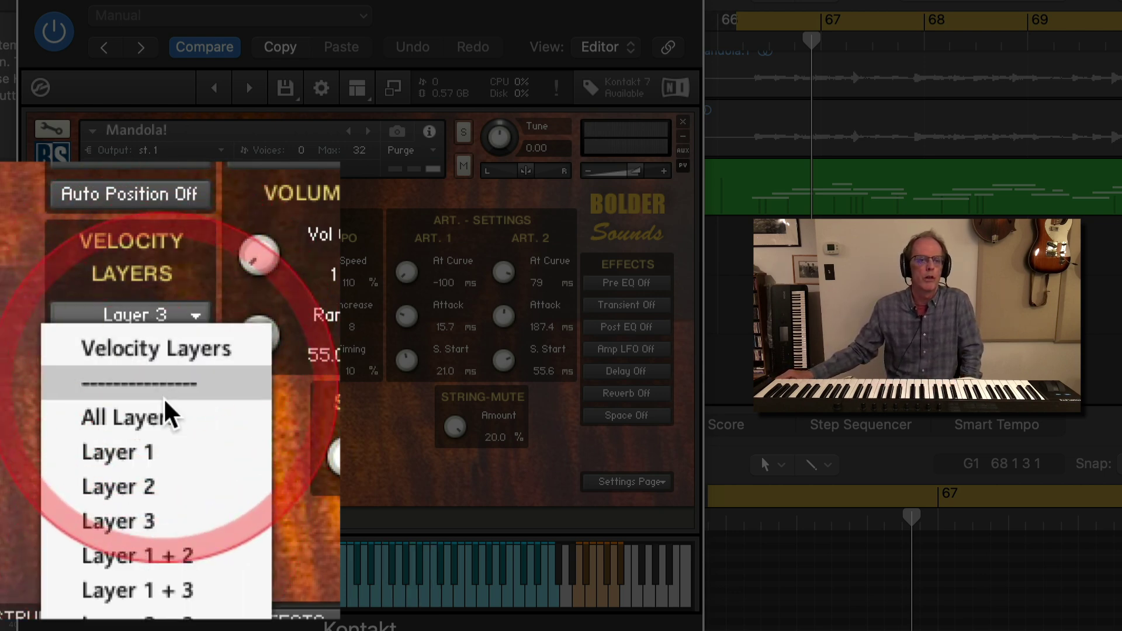
pyautogui.click(178, 554)
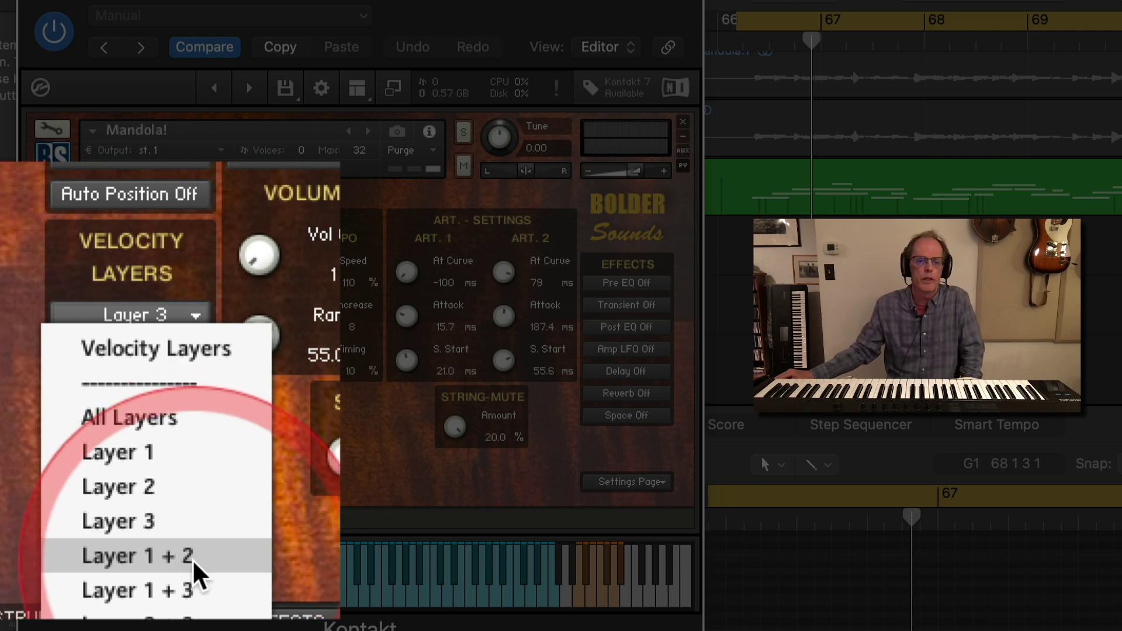
pyautogui.click(181, 612)
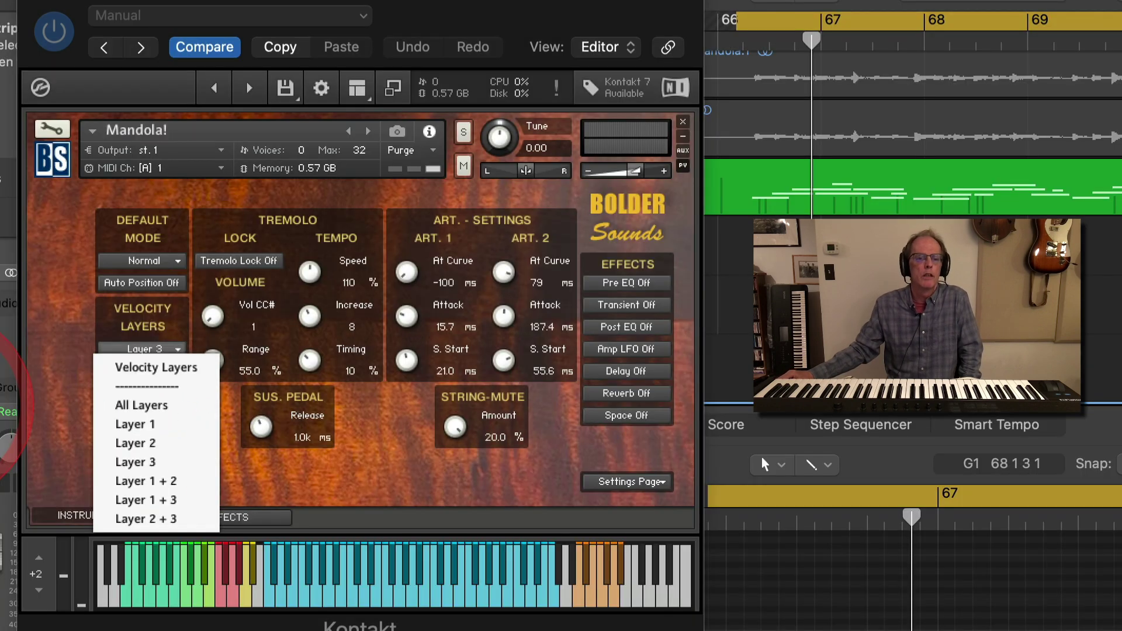
pyautogui.click(29, 386)
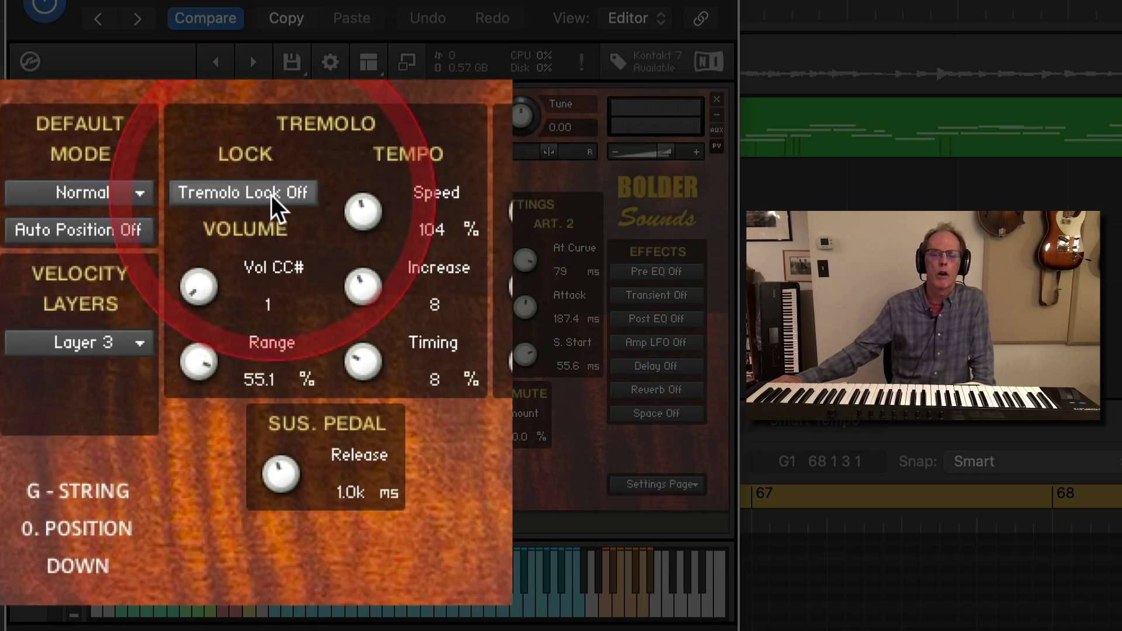
# Switch Tremolo Lock on and off to compare, leaving it on.
pyautogui.click(272, 195)
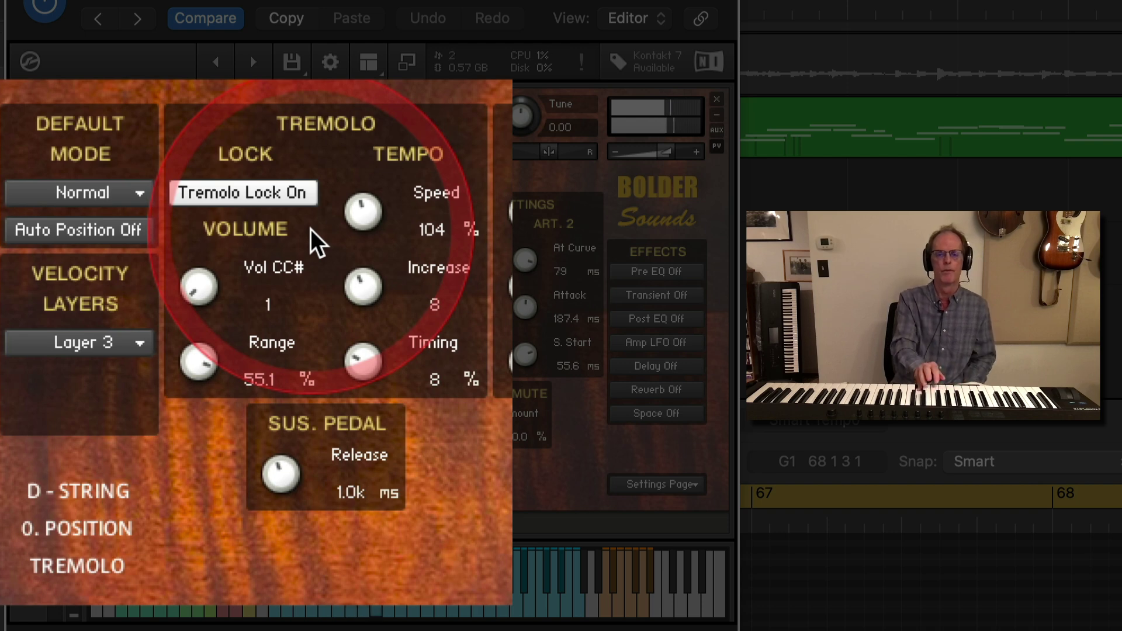
pyautogui.click(269, 194)
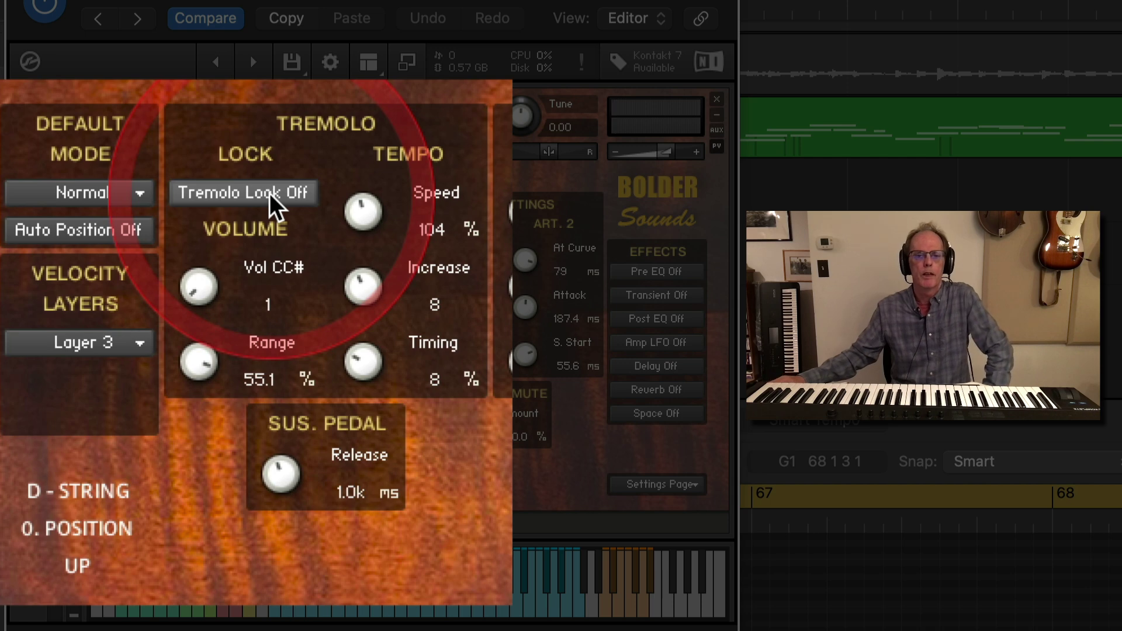
pyautogui.click(269, 194)
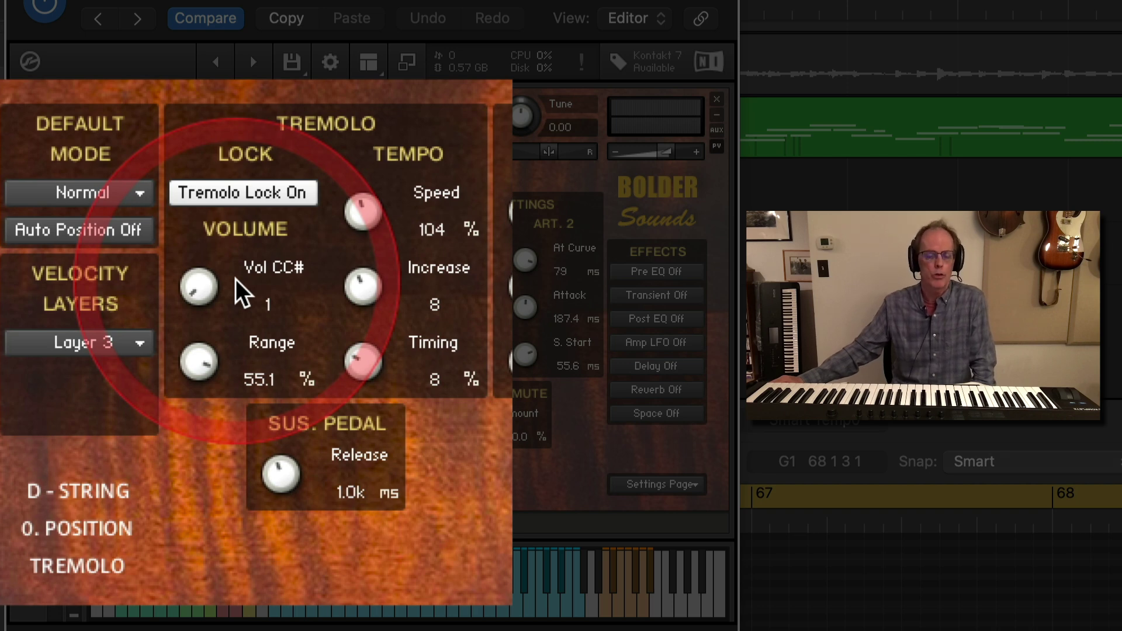
# Keep the tremolo volume controller (Vol CC#) at 1 and set the tremolo volume Range to 100.0 %.
pyautogui.moveTo(201, 283); pyautogui.dragTo(174, 416)
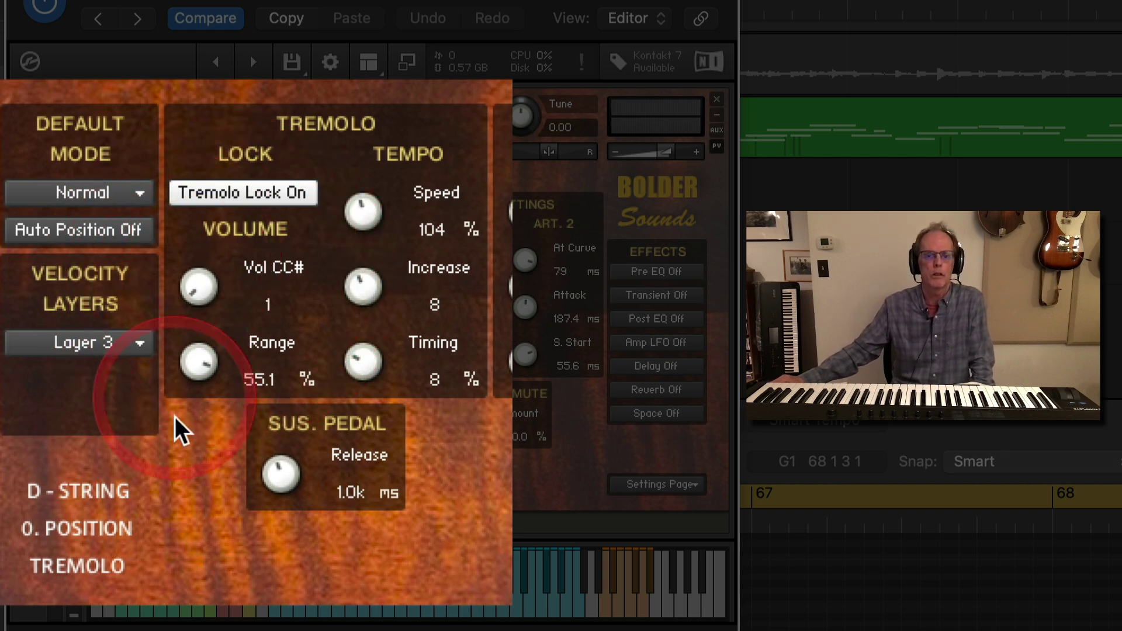
pyautogui.click(216, 354)
pyautogui.moveTo(219, 358); pyautogui.dragTo(210, 383)
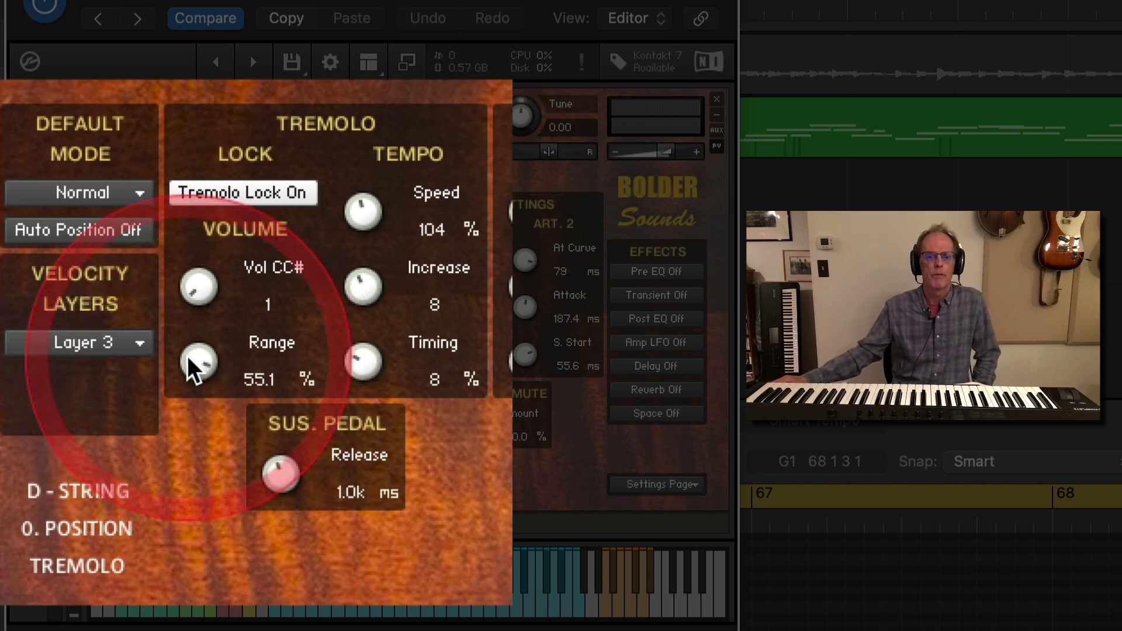
pyautogui.moveTo(187, 356); pyautogui.dragTo(187, 301)
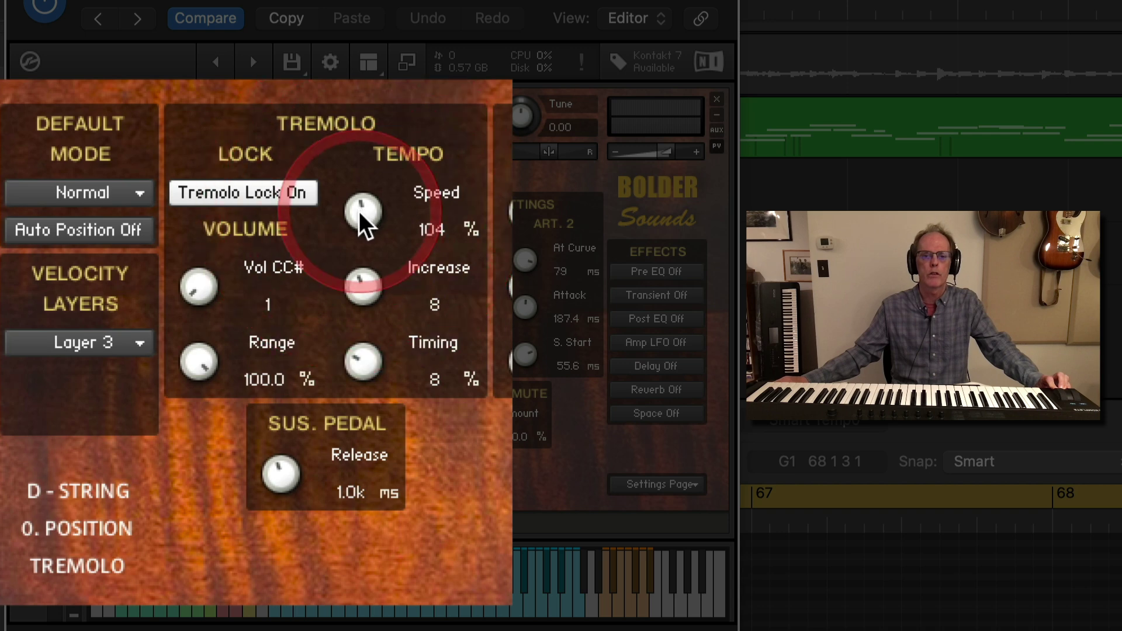
# Set the tremolo tempo Speed to 96 % and its Increase to 15.
pyautogui.moveTo(359, 212); pyautogui.dragTo(348, 241)
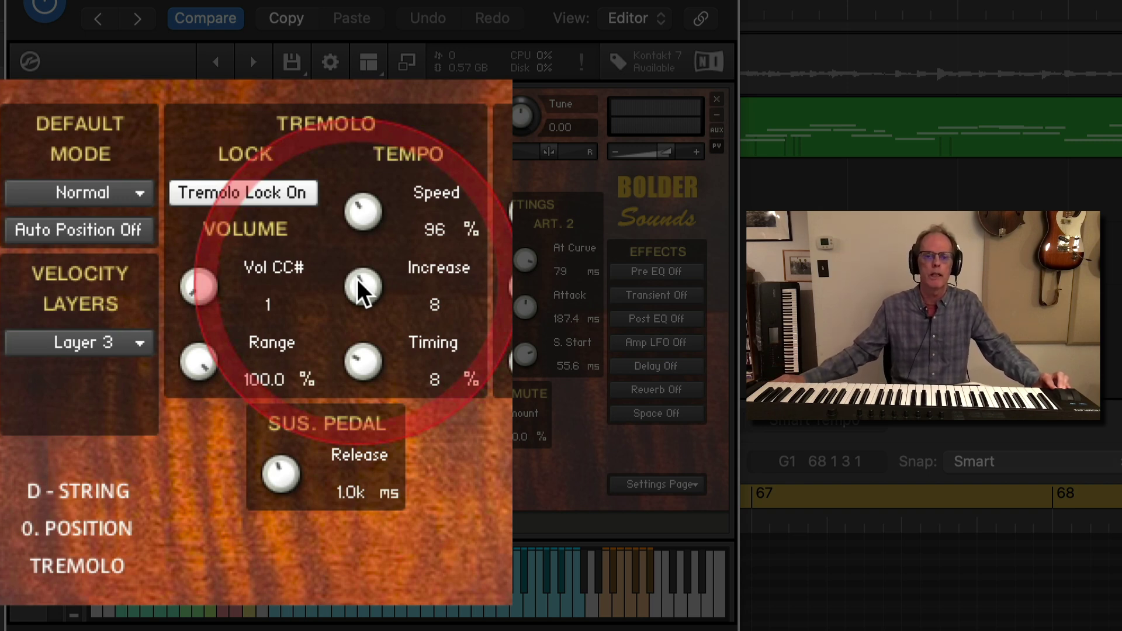
pyautogui.moveTo(356, 276); pyautogui.dragTo(395, 128)
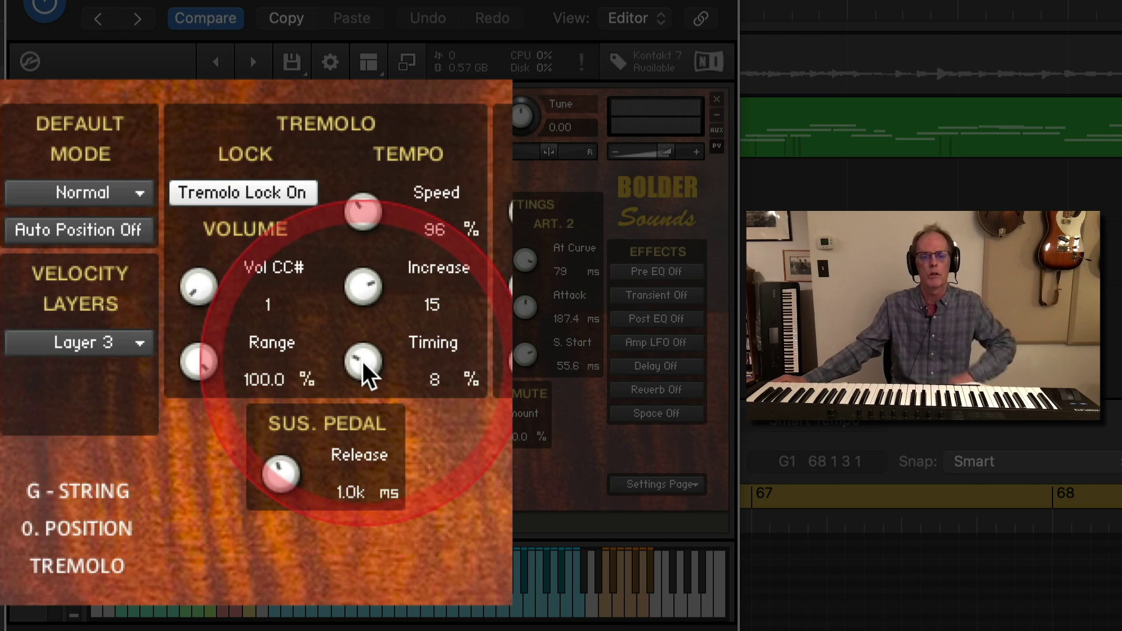
# Set the tremolo tempo Timing to 18 % and the sustain pedal Release to 1.1k ms.
pyautogui.moveTo(363, 361); pyautogui.dragTo(404, 229)
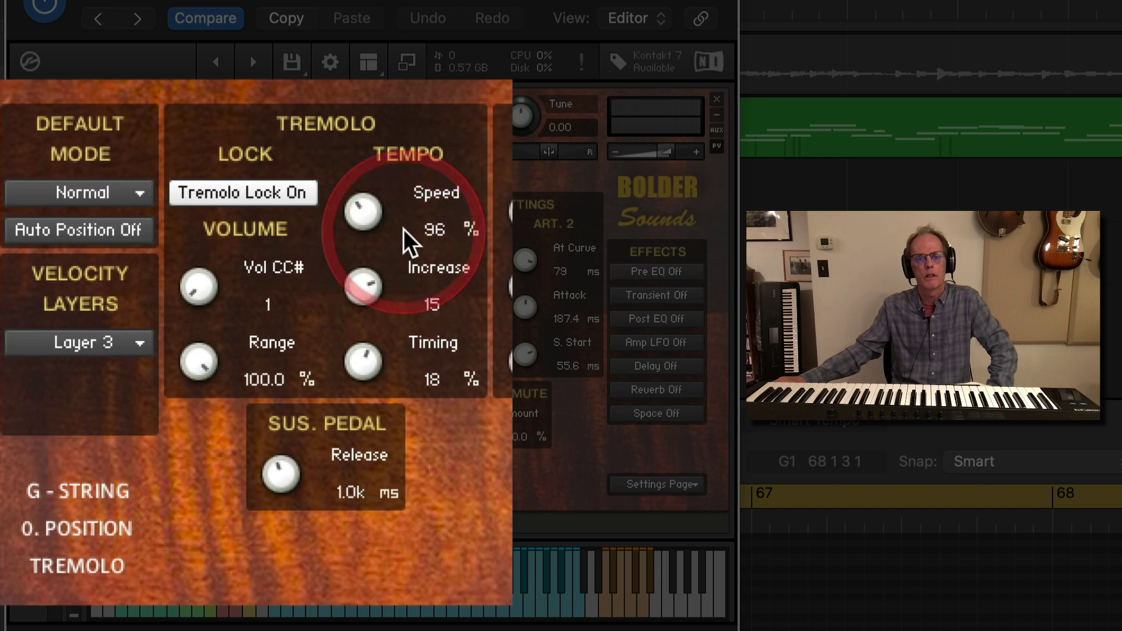
pyautogui.click(391, 310)
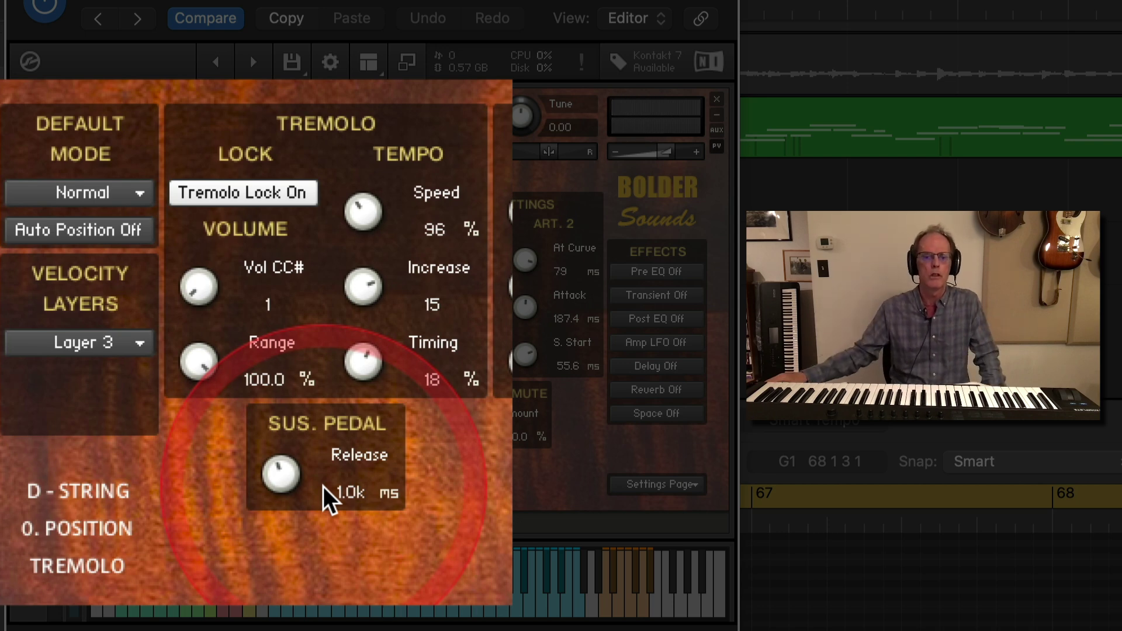
pyautogui.moveTo(279, 468); pyautogui.dragTo(257, 463)
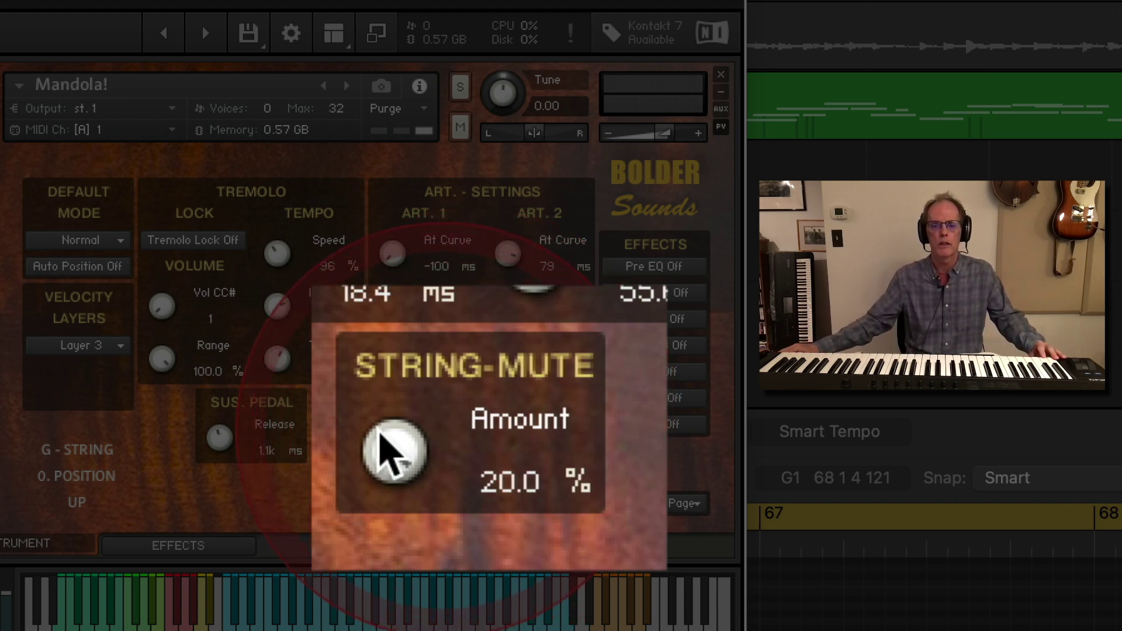
# Lower the String-Mute Amount to 9.4 % and then down to 1.0 %.
pyautogui.moveTo(377, 450); pyautogui.dragTo(370, 518)
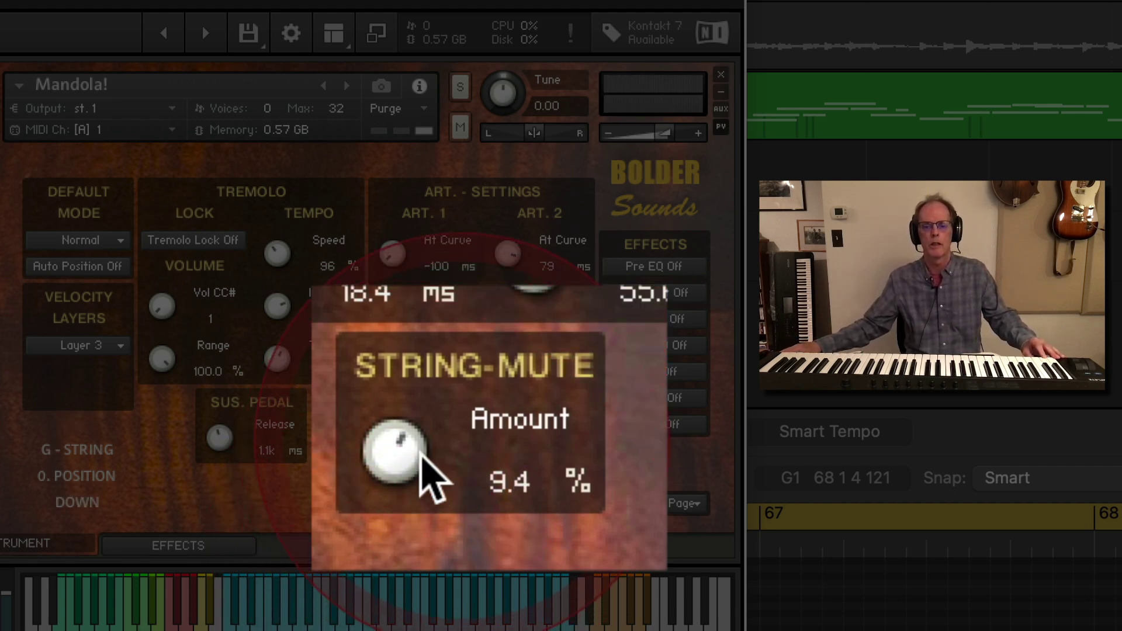
pyautogui.moveTo(384, 471); pyautogui.dragTo(383, 497)
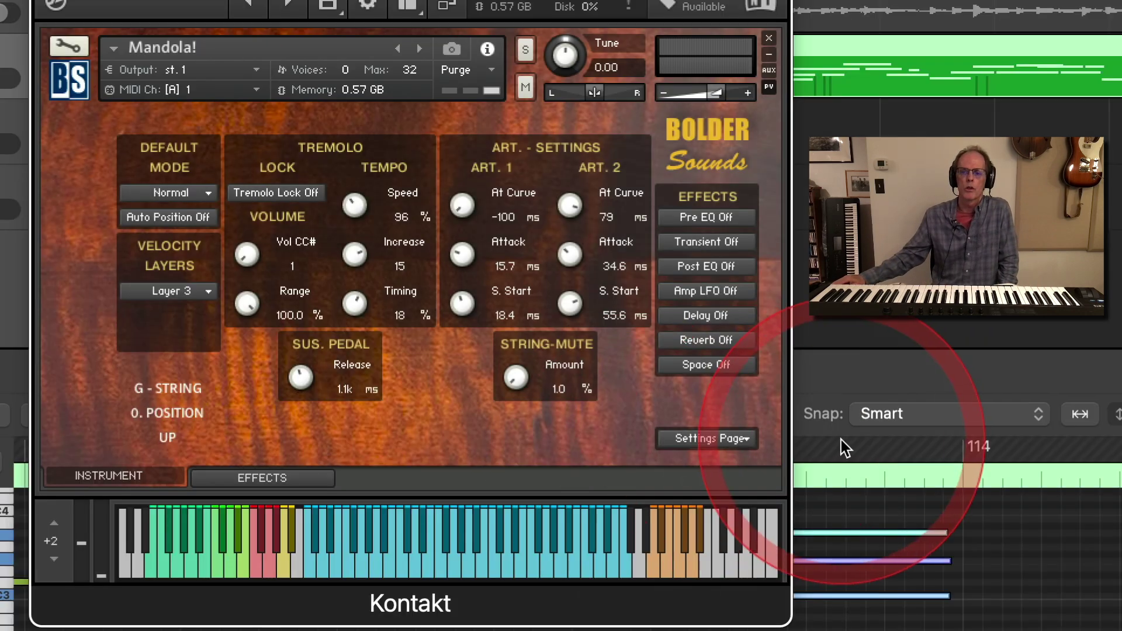
# On the Ornaments Page, try Hammer On - Whole with Speed 75.0 % and S. Start 6.0 %, and raise its Attack.
pyautogui.click(710, 439)
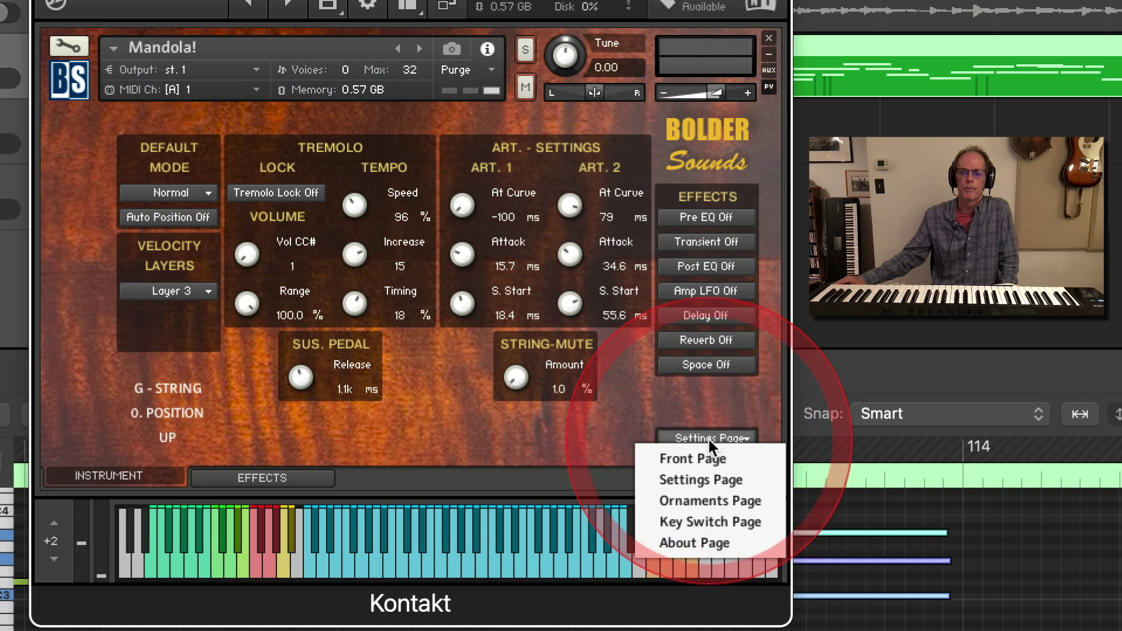
pyautogui.click(713, 501)
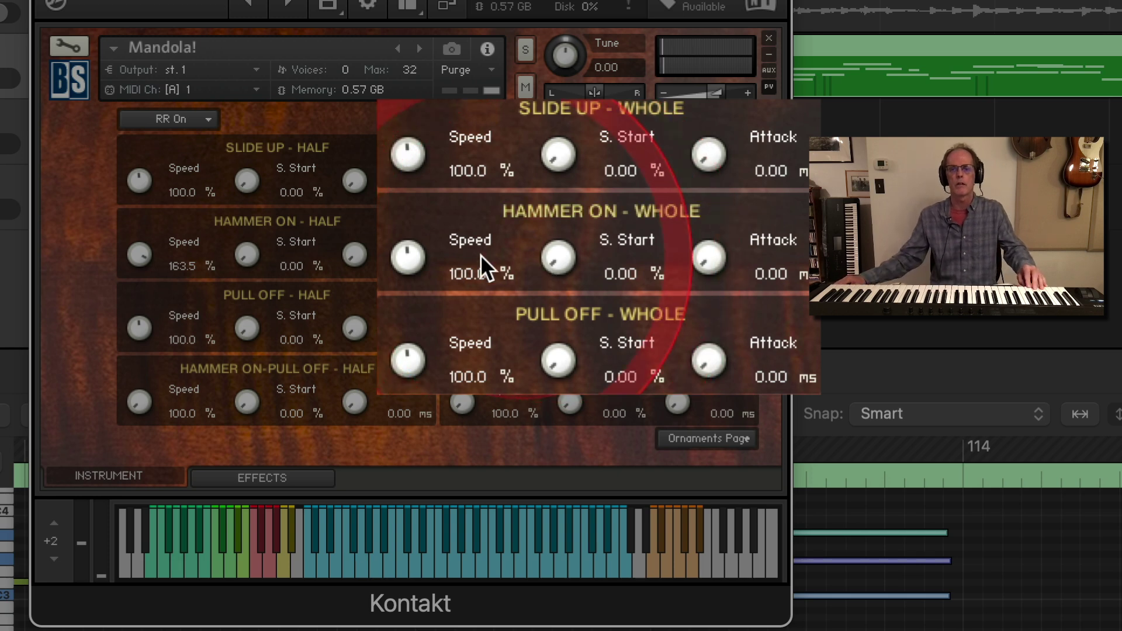
pyautogui.moveTo(403, 266); pyautogui.dragTo(404, 327)
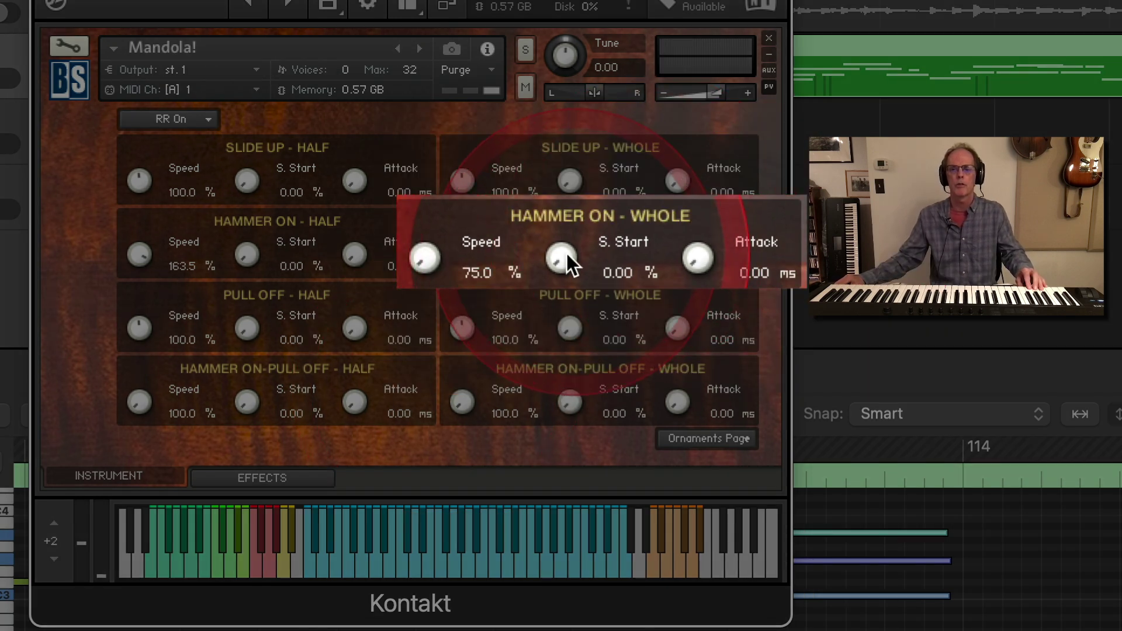
pyautogui.moveTo(566, 254); pyautogui.dragTo(579, 188)
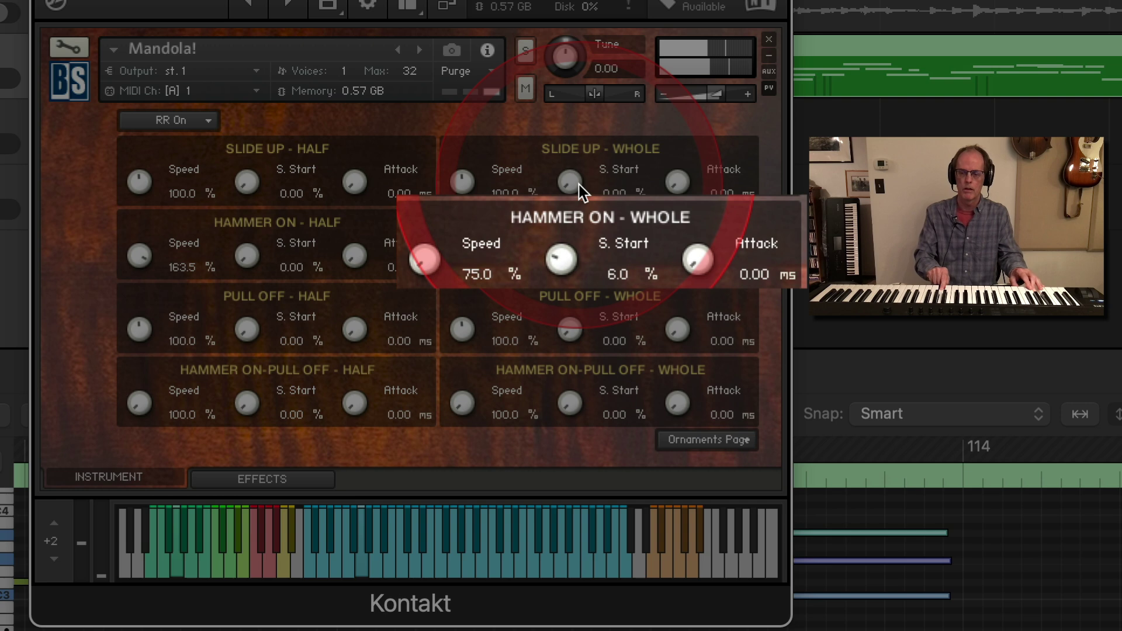
pyautogui.click(702, 317)
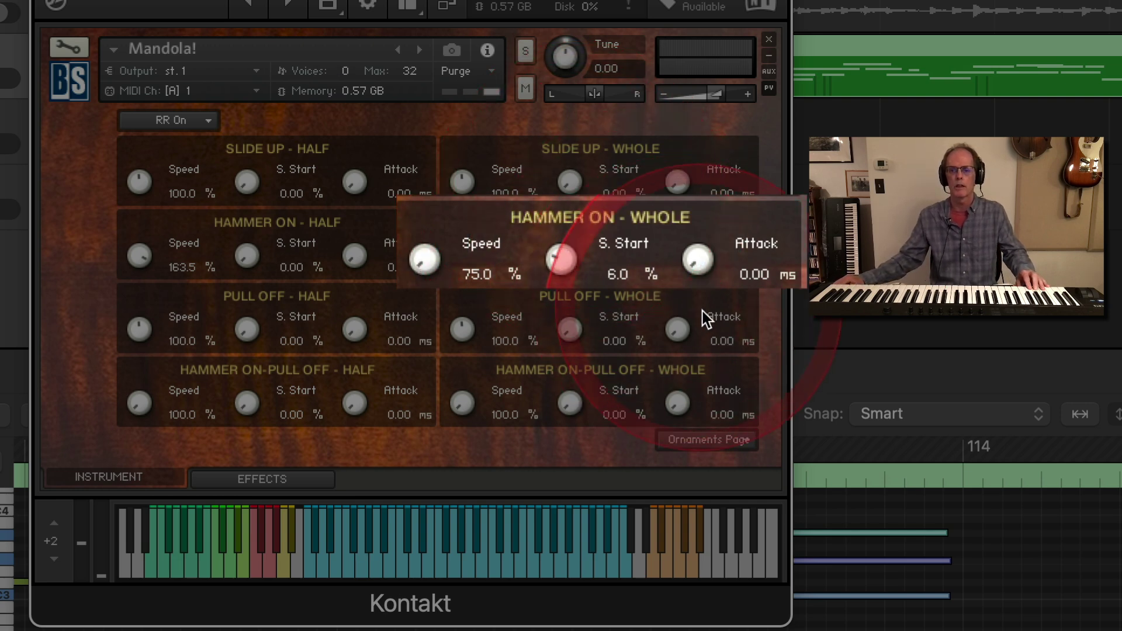
pyautogui.click(673, 255)
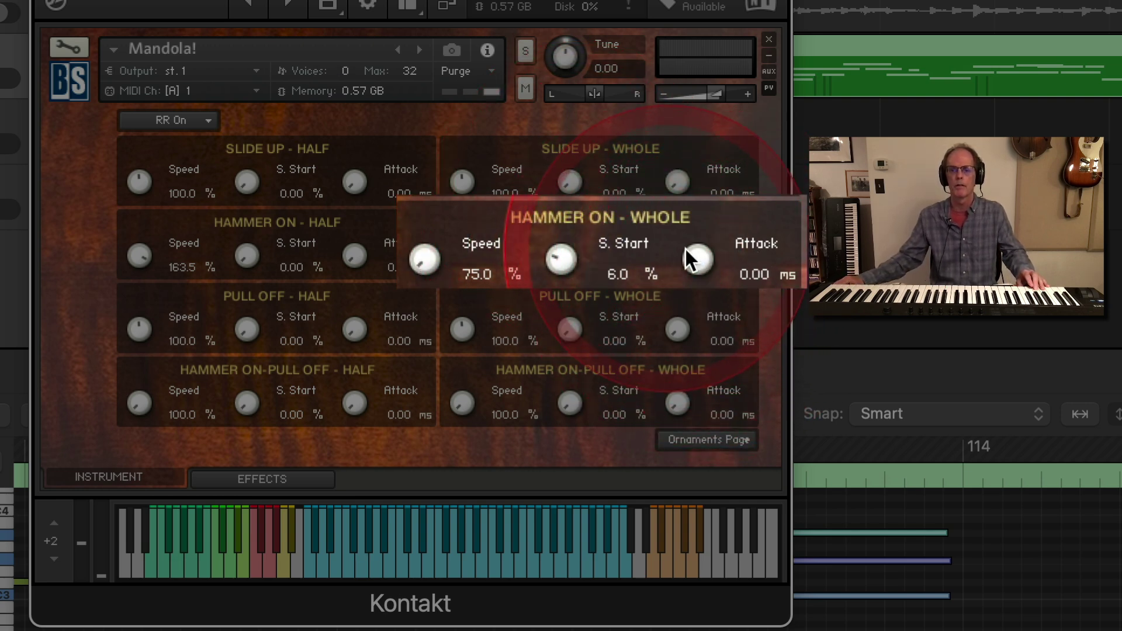
pyautogui.moveTo(685, 249); pyautogui.dragTo(694, 199)
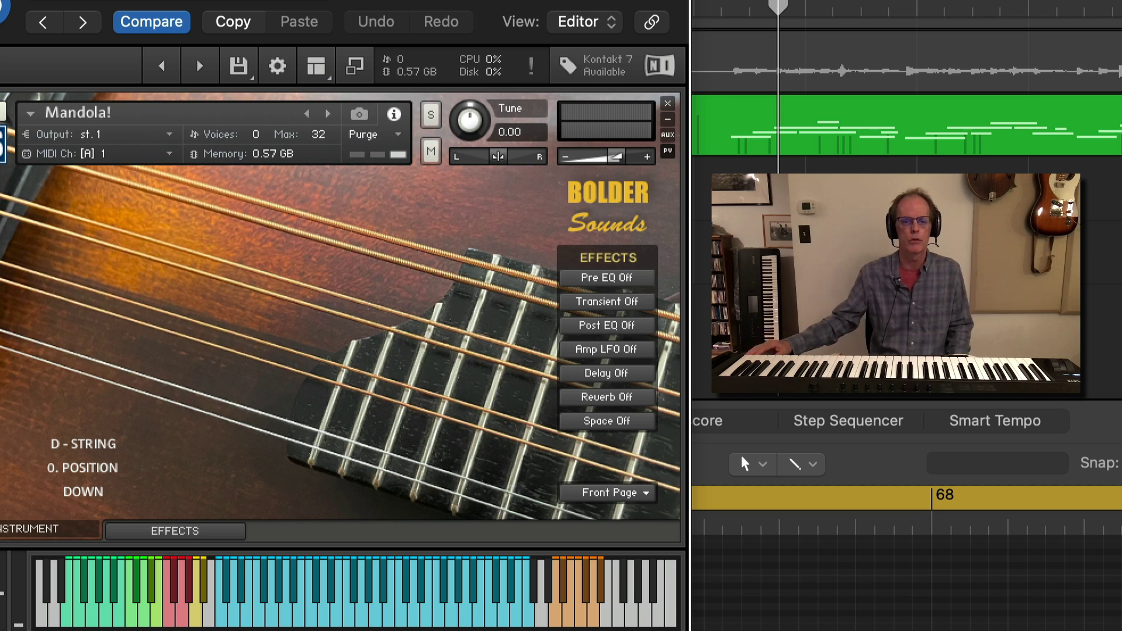
# Show the Ornaments Page, switch to the Key Switch Page and examine its string, articulation, direction, position and ornament assignments.
pyautogui.click(445, 504)
pyautogui.click(587, 588)
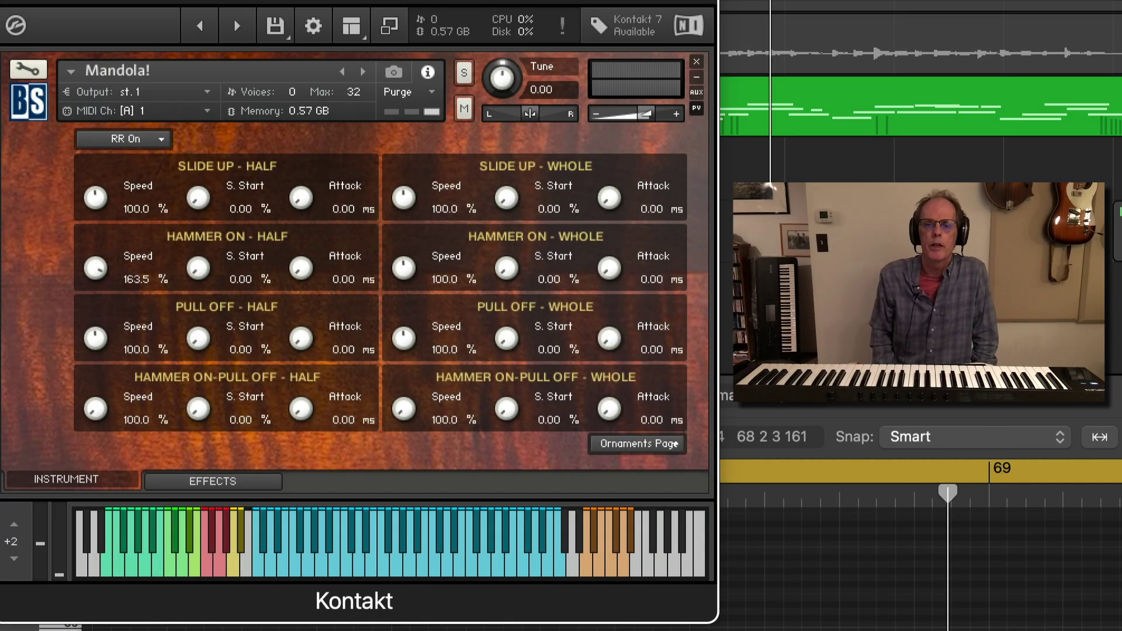
pyautogui.click(669, 446)
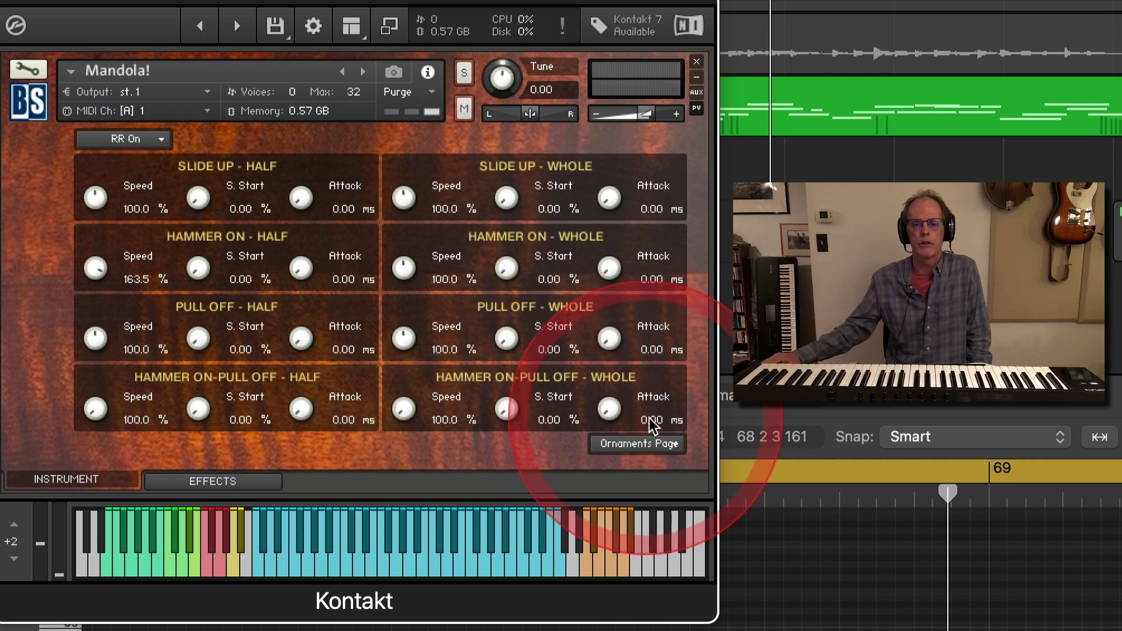
pyautogui.click(669, 445)
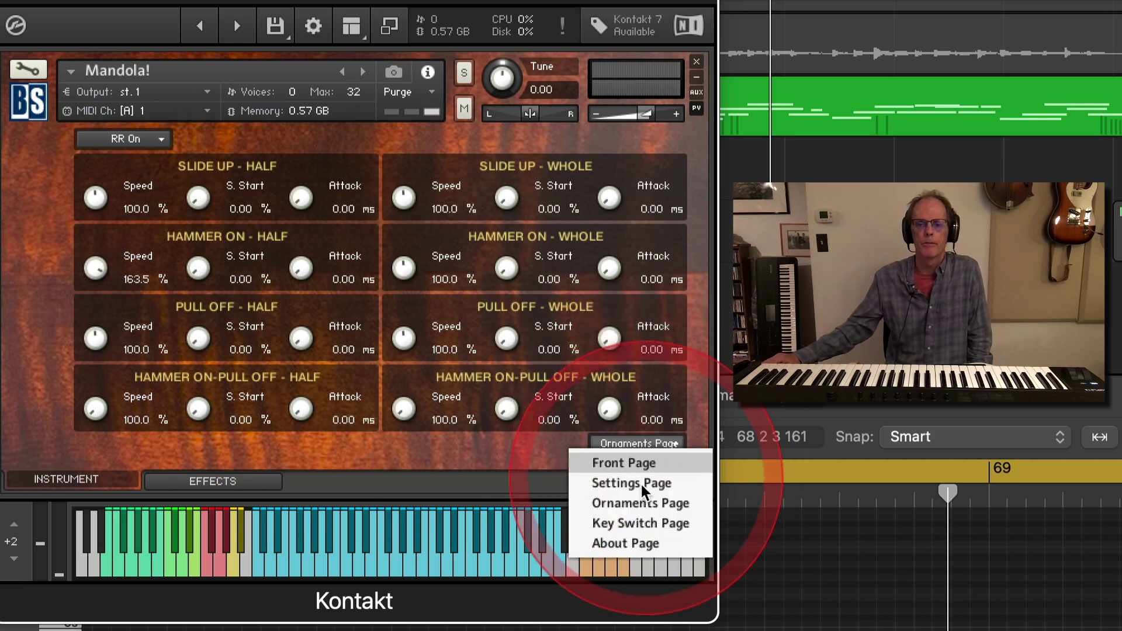
pyautogui.click(633, 523)
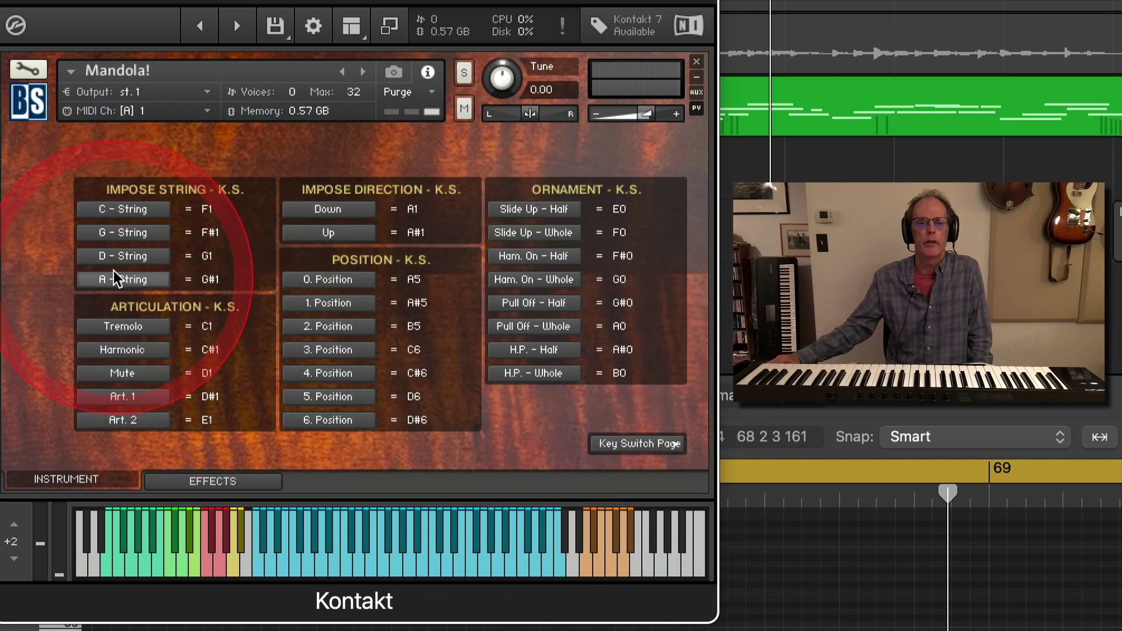
pyautogui.click(146, 332)
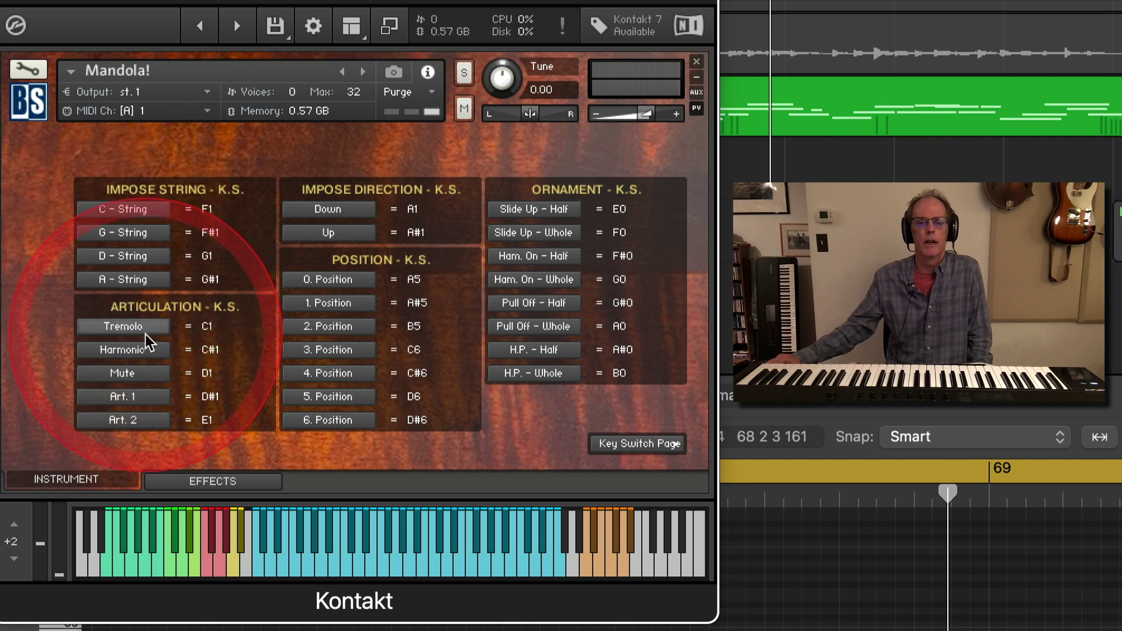
pyautogui.click(360, 514)
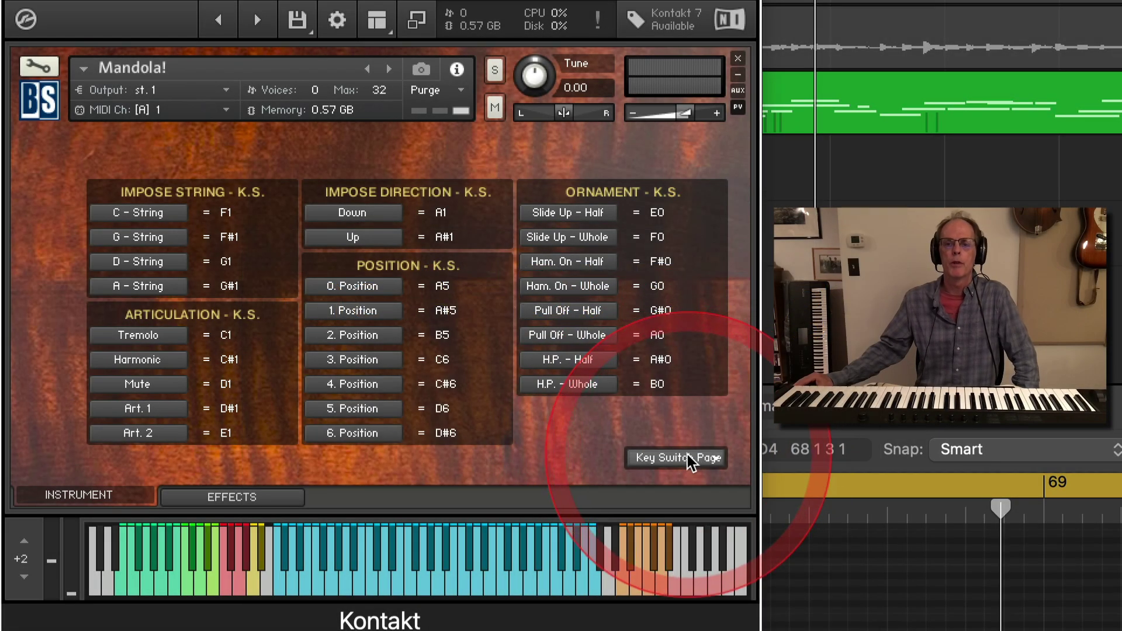
# Open the instrument's About Page, switch to the effects view and look through the list of available effect pages.
pyautogui.click(687, 455)
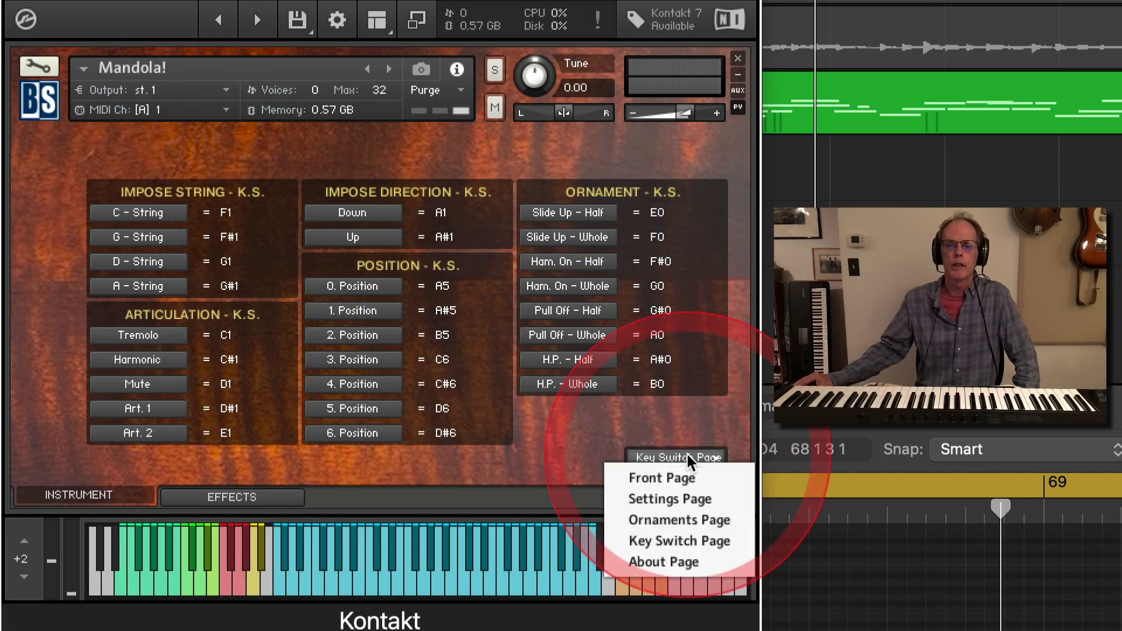
pyautogui.click(657, 561)
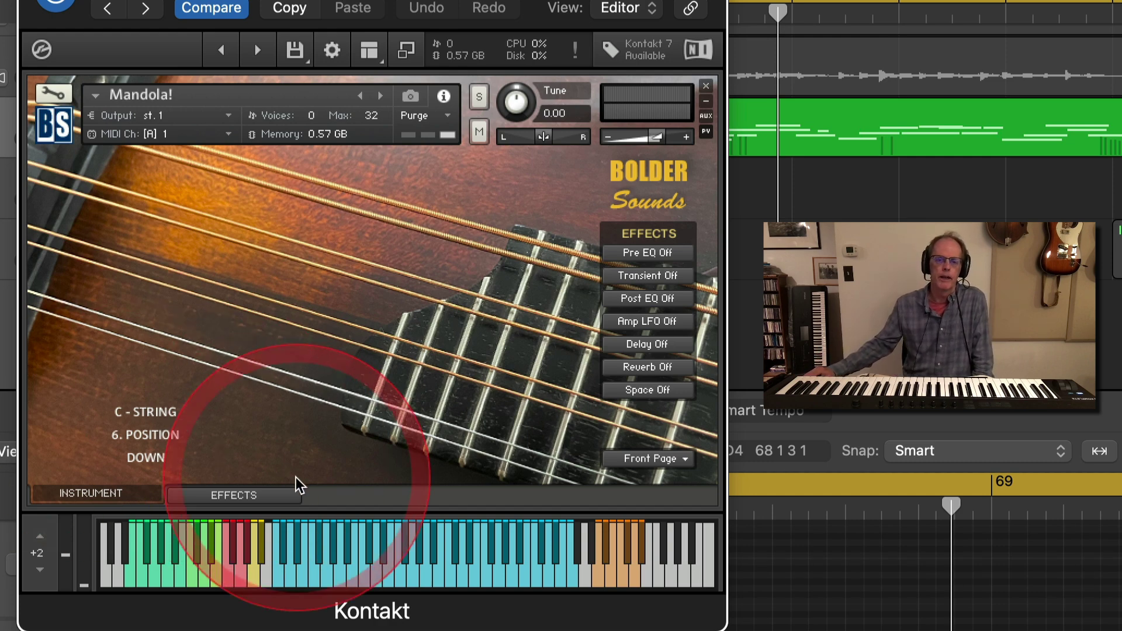
pyautogui.click(267, 497)
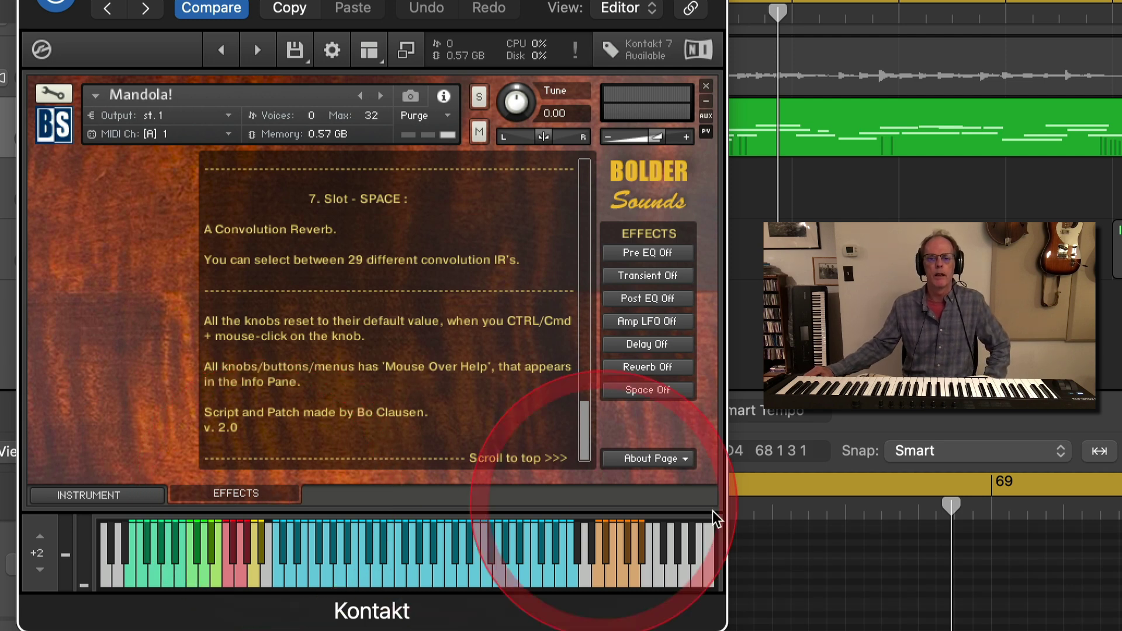
pyautogui.click(685, 460)
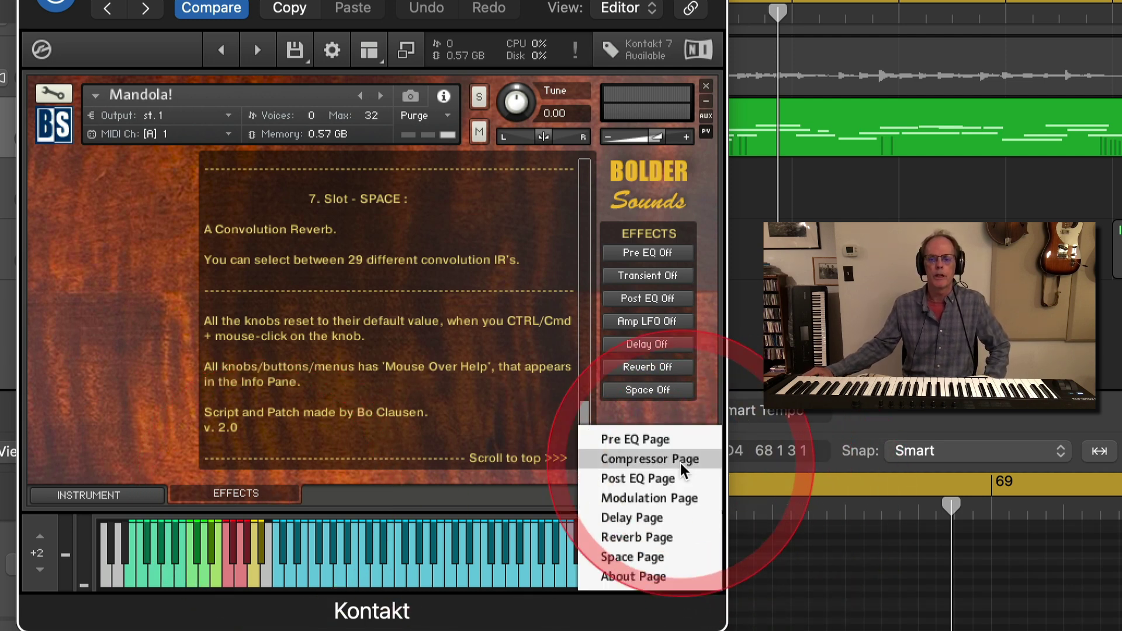
pyautogui.click(663, 432)
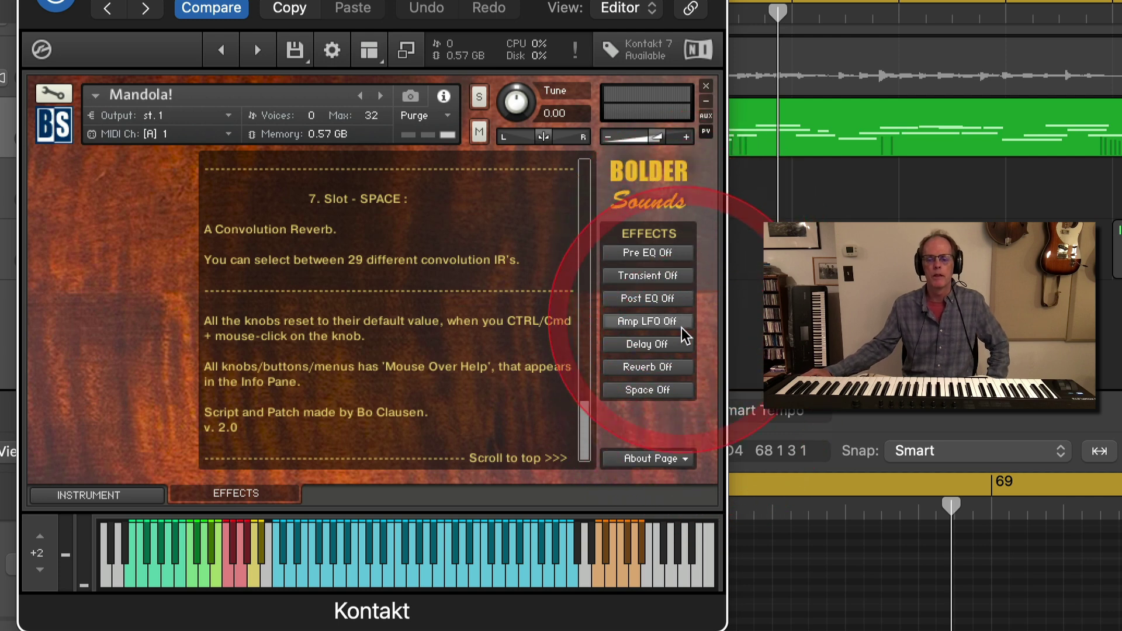
# Turn on Reverb to review its reverb types and preset options, and switch it off again.
pyautogui.click(664, 368)
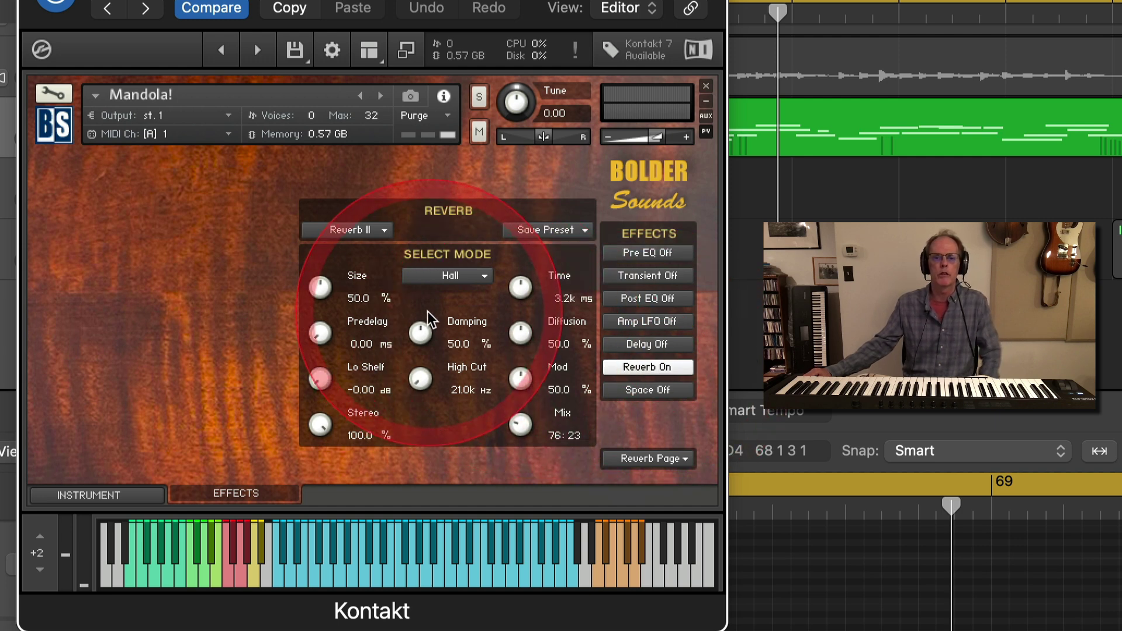
pyautogui.click(382, 231)
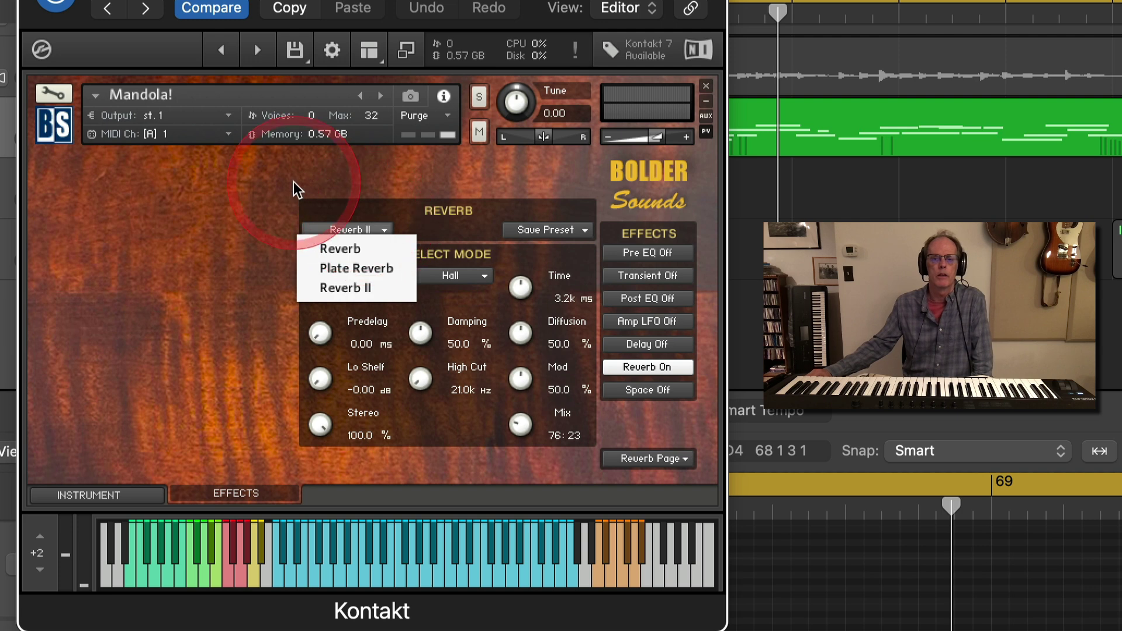
pyautogui.click(262, 173)
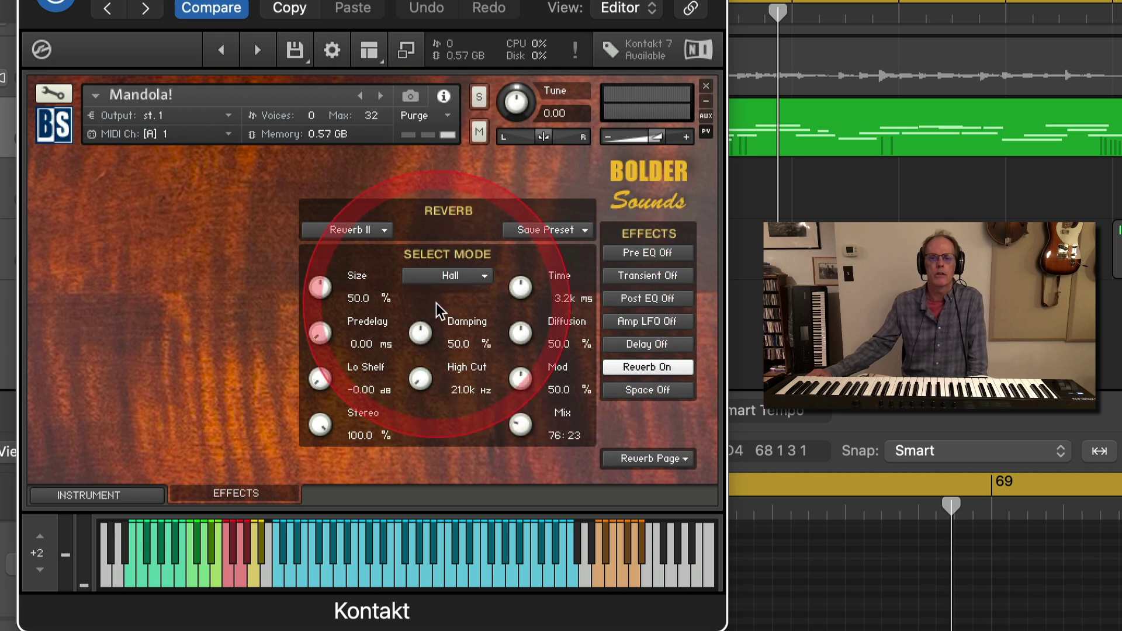
pyautogui.click(582, 231)
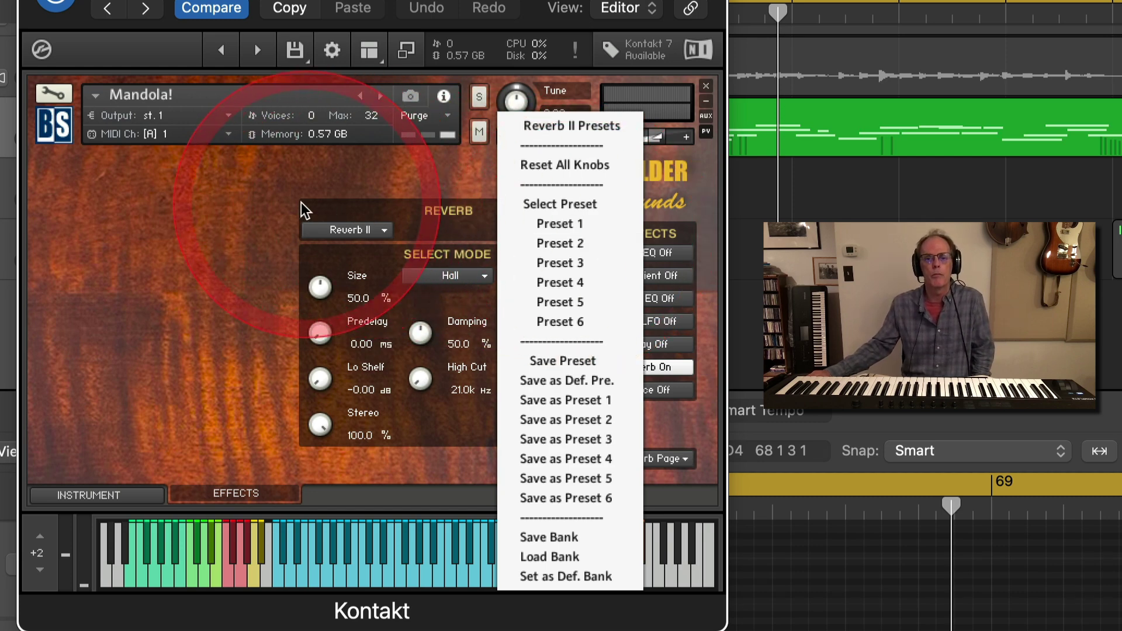
pyautogui.click(258, 213)
pyautogui.click(663, 375)
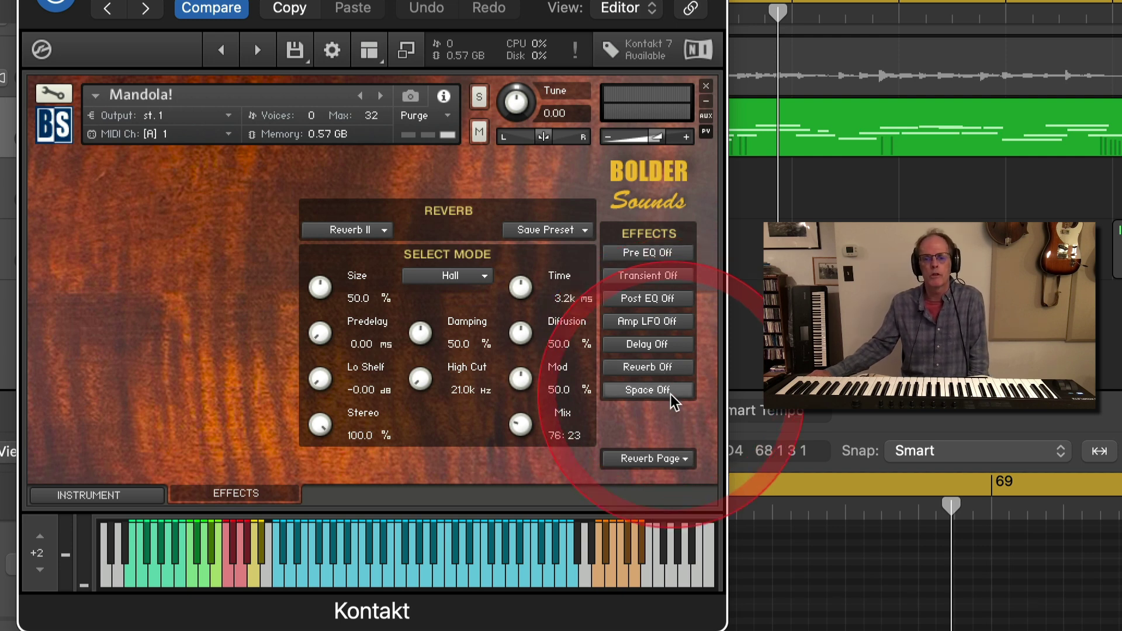
# Turn on the Space convolution reverb and review its space choices and preset options, keeping Ambience 1.
pyautogui.click(673, 394)
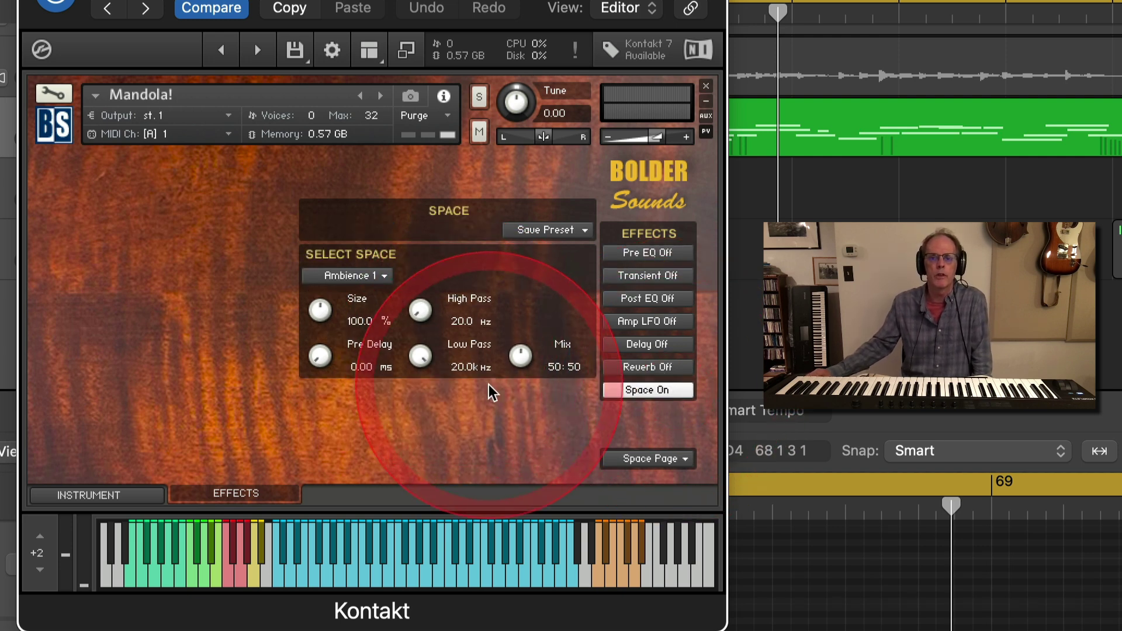
pyautogui.click(351, 276)
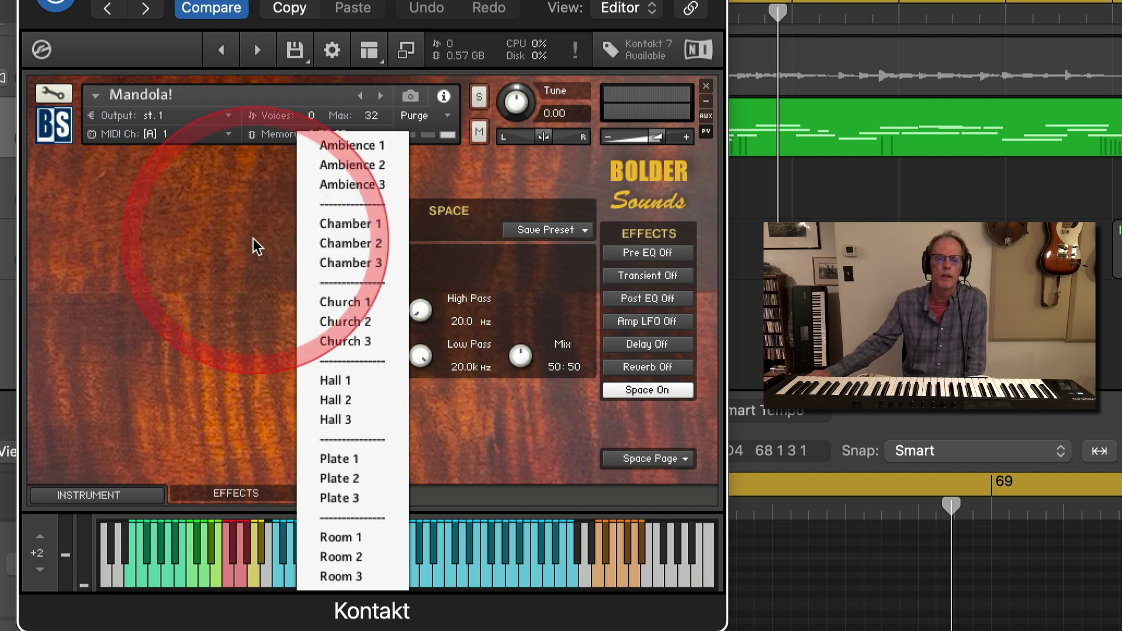
pyautogui.click(181, 217)
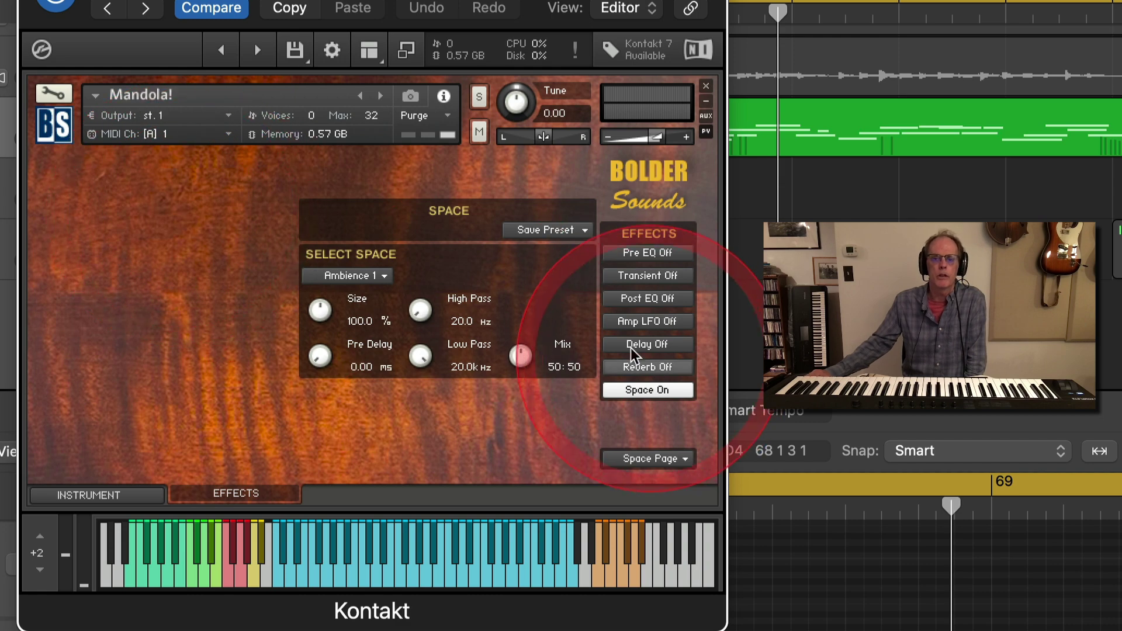
pyautogui.click(568, 232)
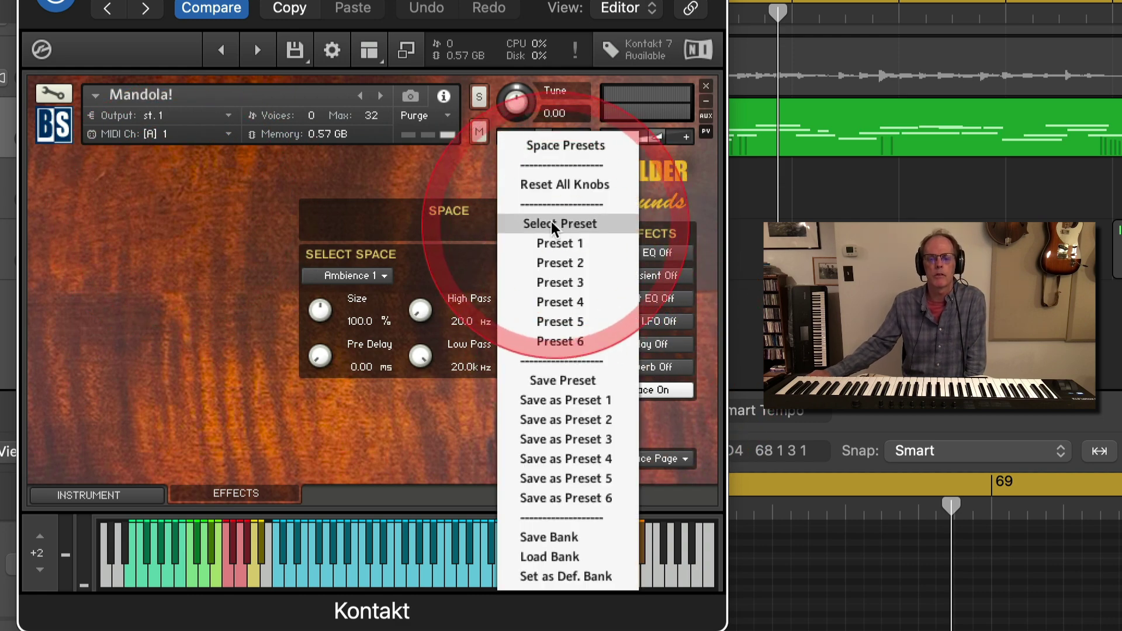
pyautogui.click(341, 186)
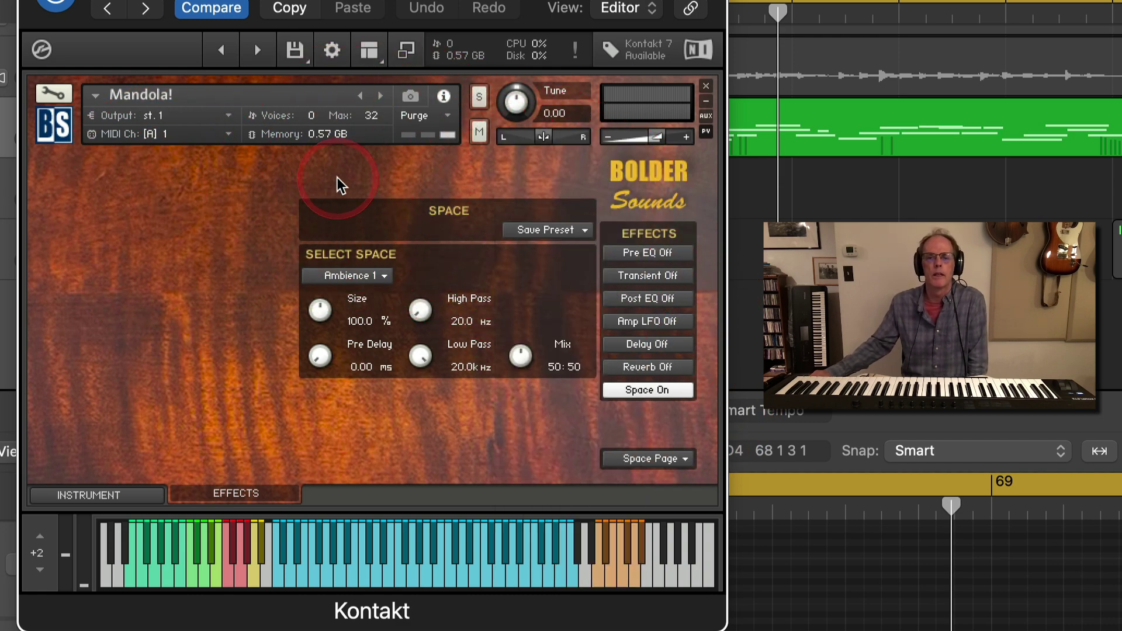